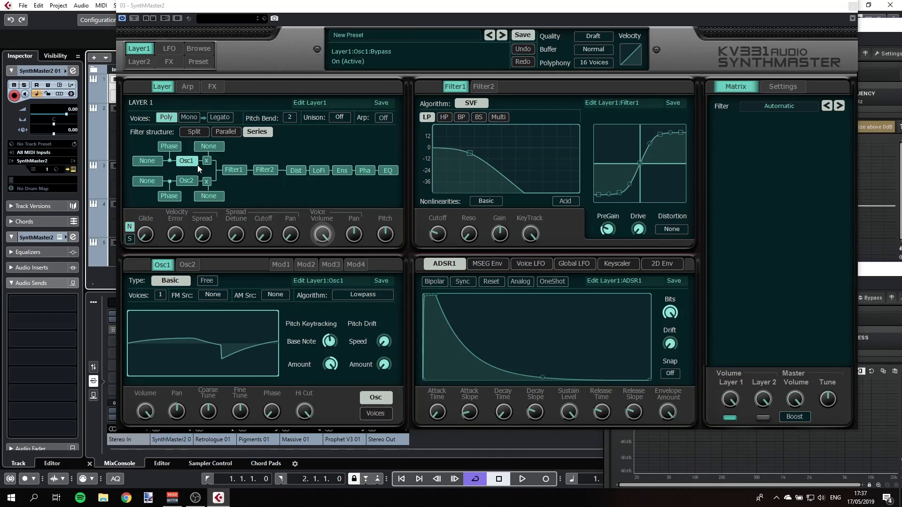
Step: Move the SynthMaster2 window aside so the oscilloscope and analyzer plug-ins can be seen beside its filter controls
click(360, 35)
click(366, 41)
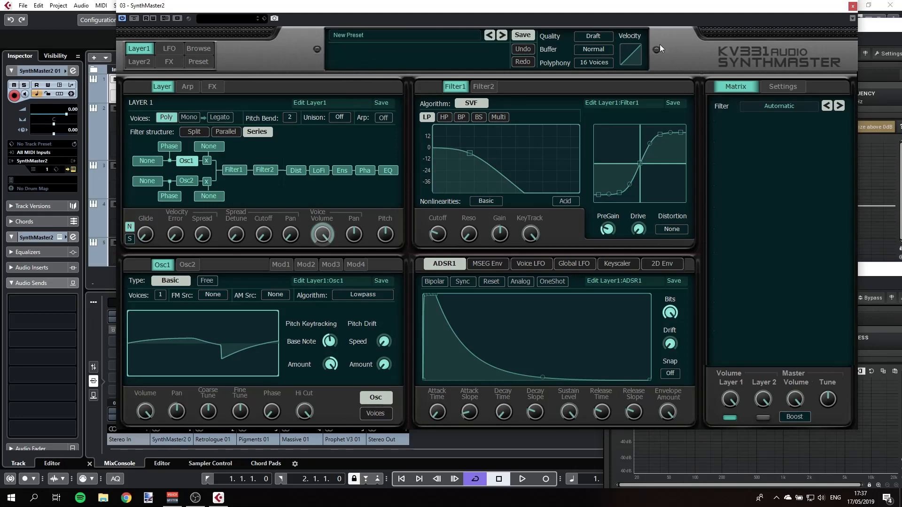
drag(706, 12, 453, 7)
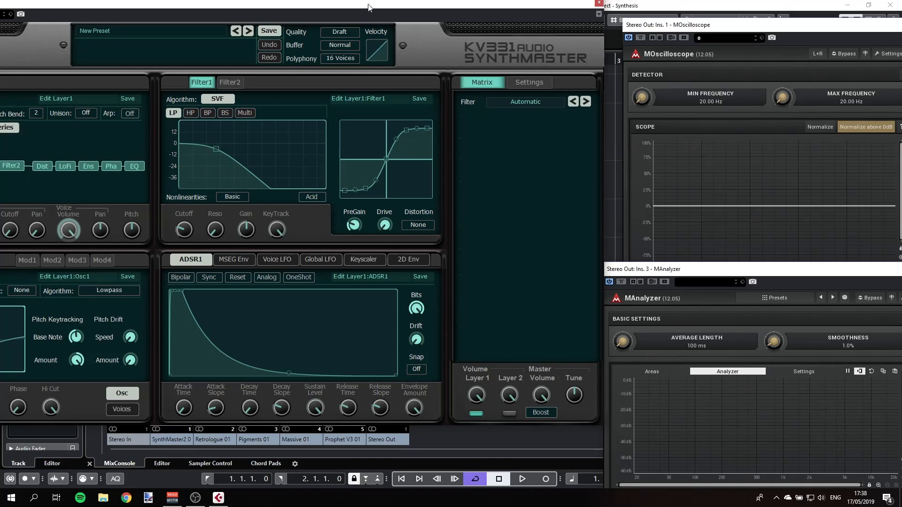
drag(368, 7, 441, 6)
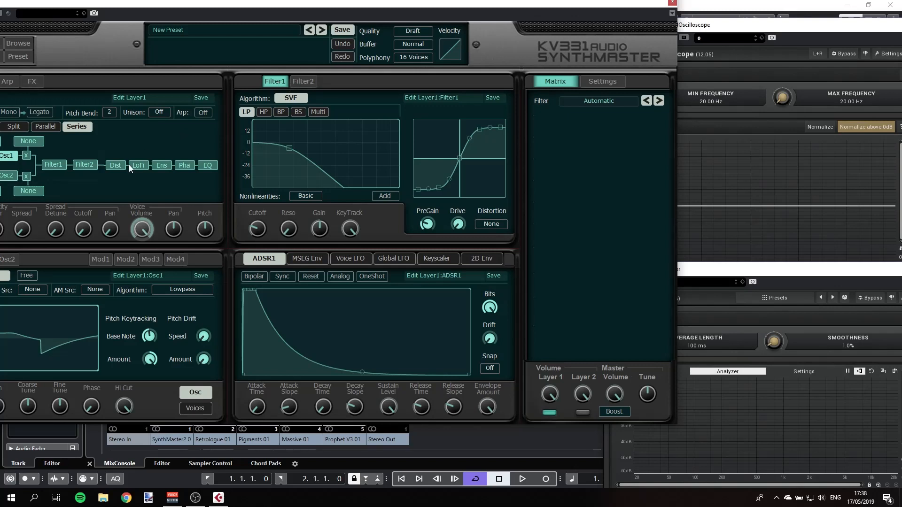
Step: Enable Filter1 in Layer 1's signal chain and sweep its low-pass cutoff while notes play, ending at about 2018 Hz
click(59, 165)
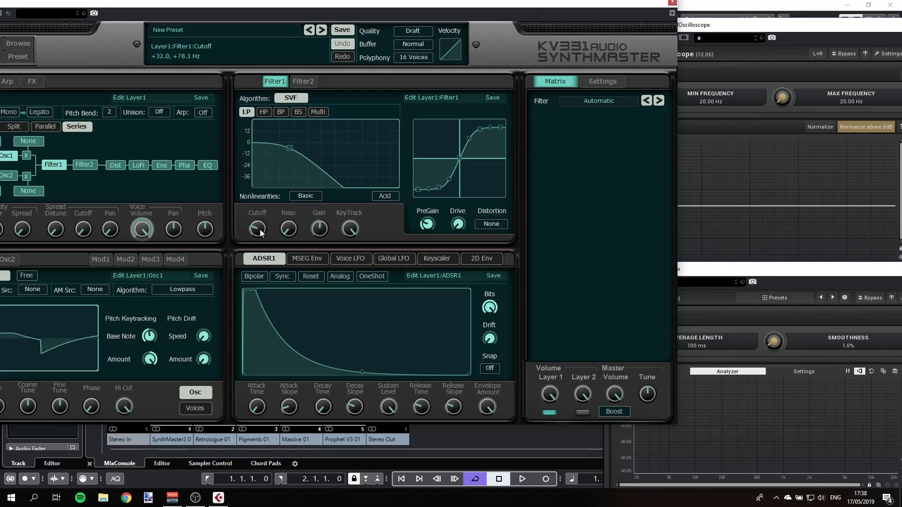
mouse_move(260, 229)
mouse_down()
mouse_move(249, 214)
mouse_move(252, 224)
mouse_up()
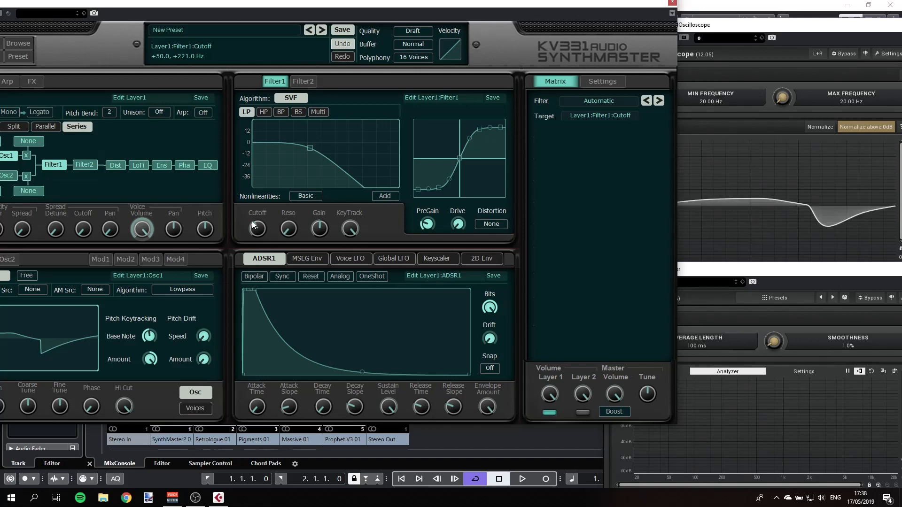
mouse_move(252, 224)
mouse_down()
mouse_move(249, 204)
mouse_move(237, 229)
mouse_up()
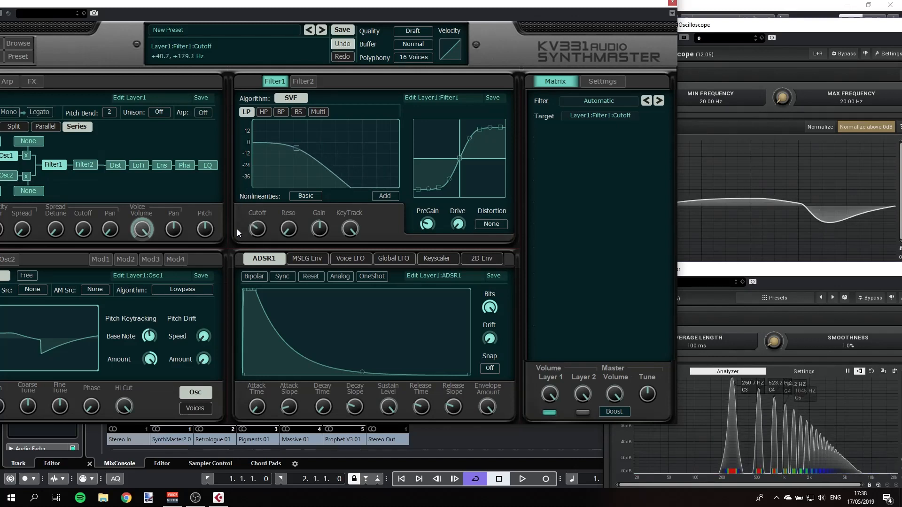
drag(233, 264, 221, 190)
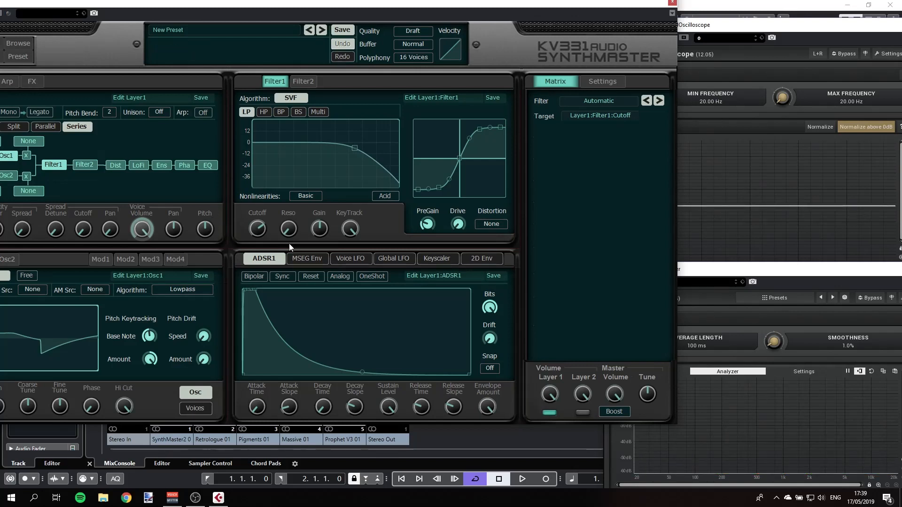
Step: Switch Filter1 to high-pass and raise its cutoff, keeping the analyzer in view while testing it
mouse_move(264, 231)
drag(404, 8, 570, 16)
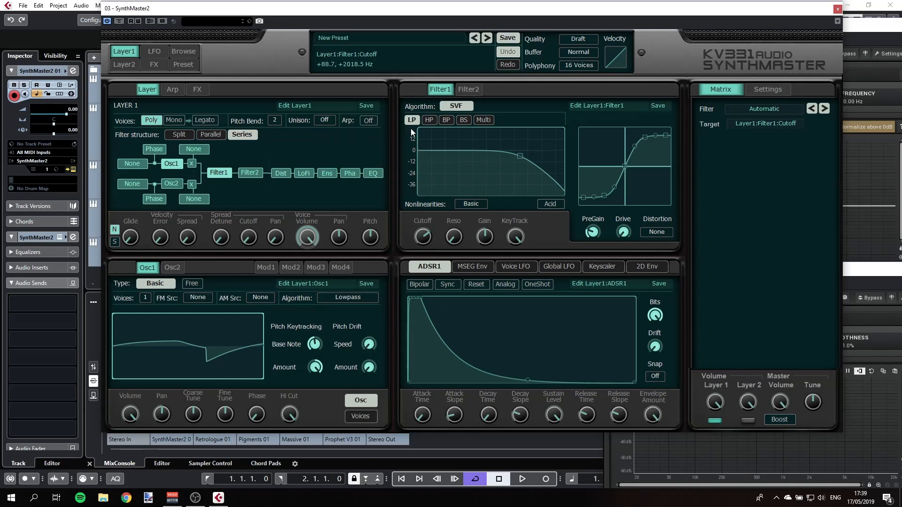
click(429, 120)
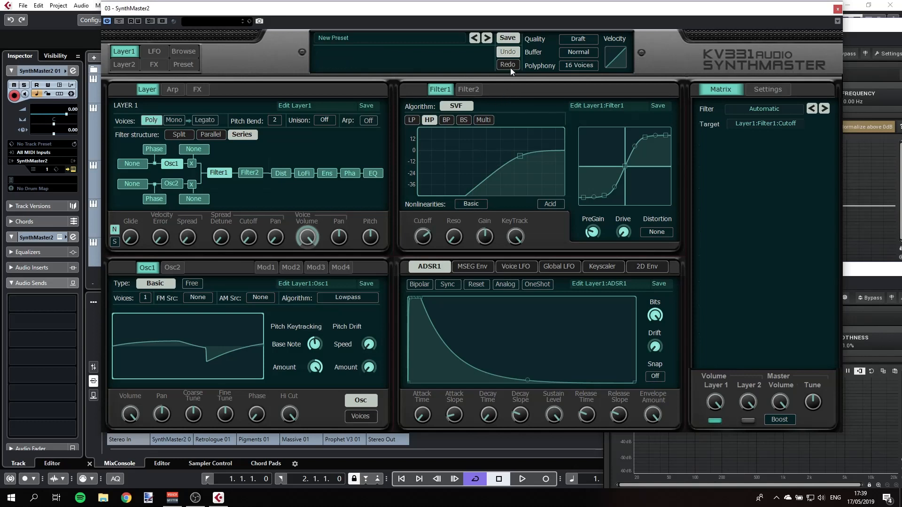
drag(515, 11, 304, 3)
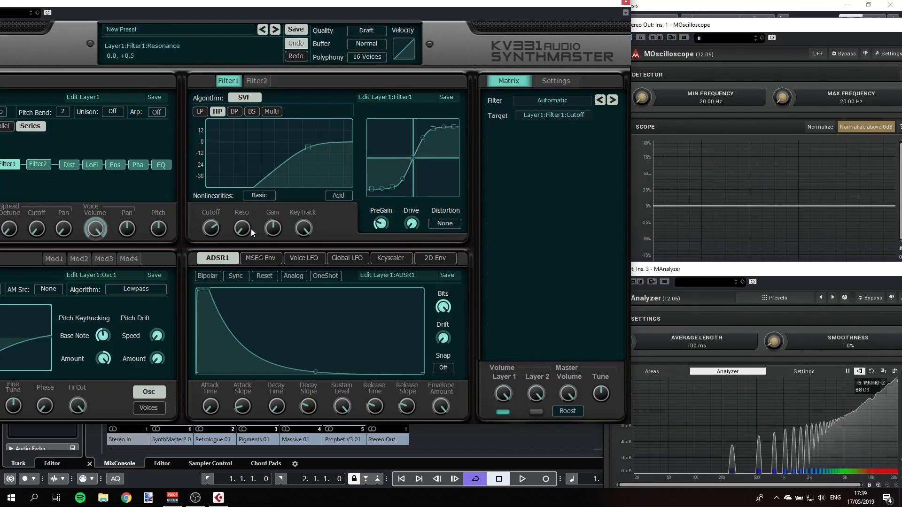
drag(211, 228, 196, 217)
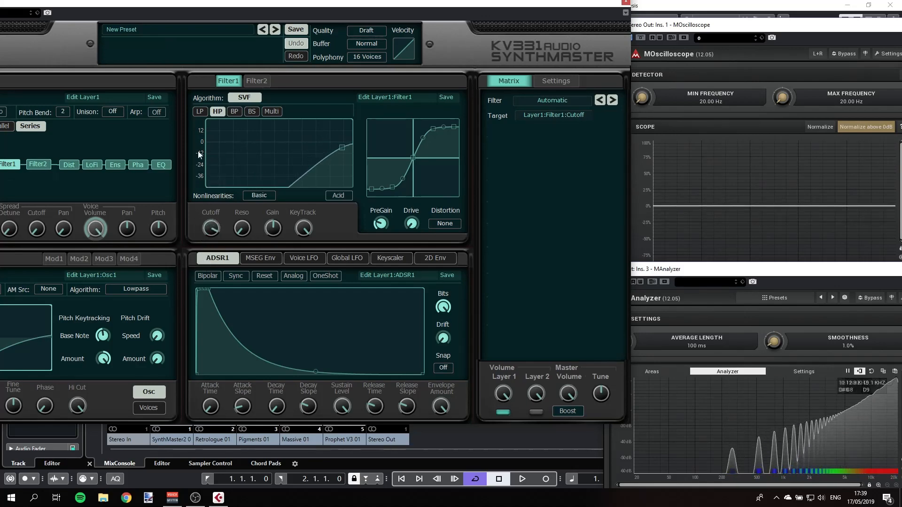
drag(219, 4, 408, 9)
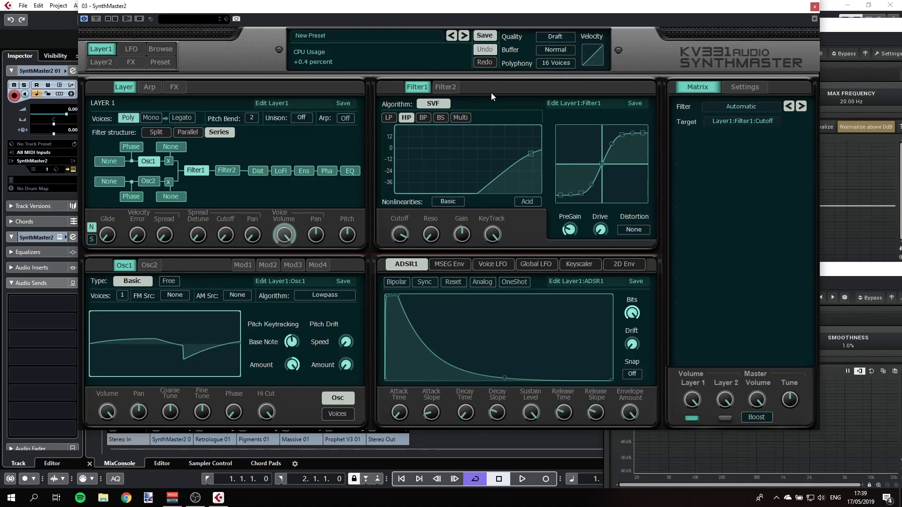
Step: Set Filter1 to low-pass and adjust its cutoff to about 366 Hz
click(389, 118)
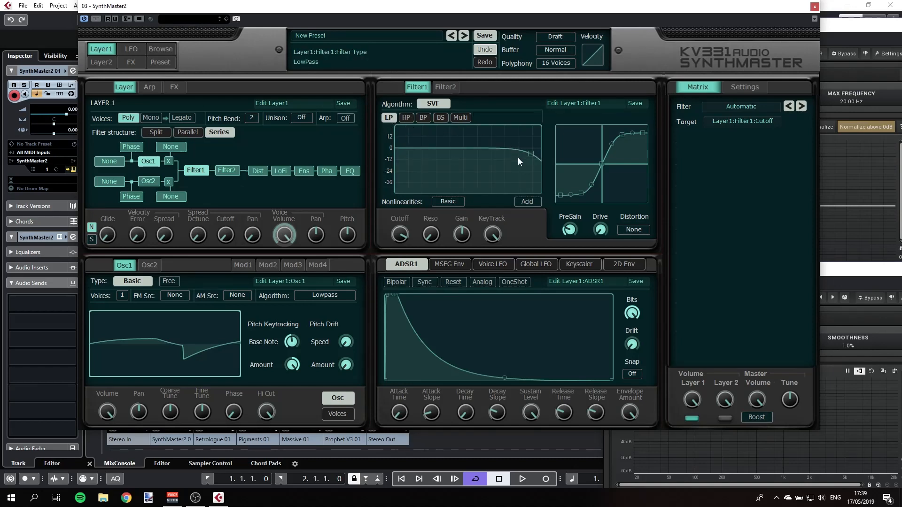
drag(407, 235, 401, 256)
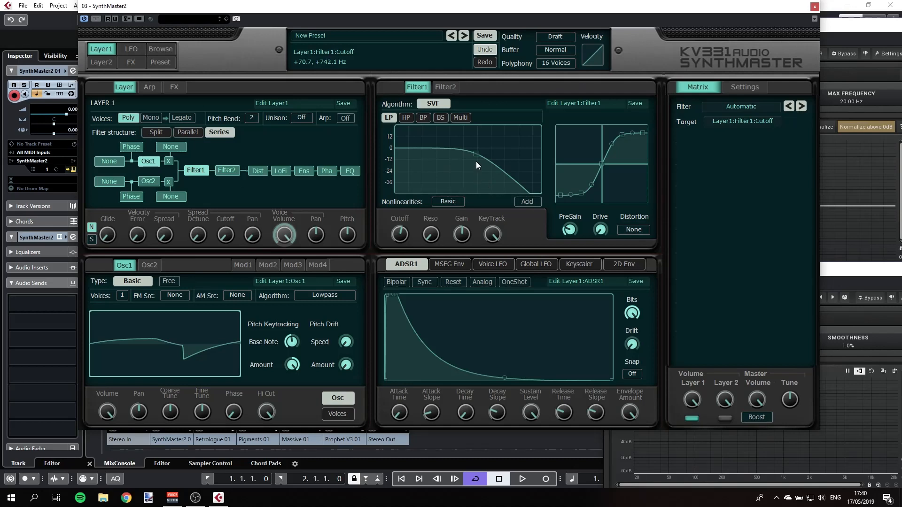
drag(477, 153, 438, 149)
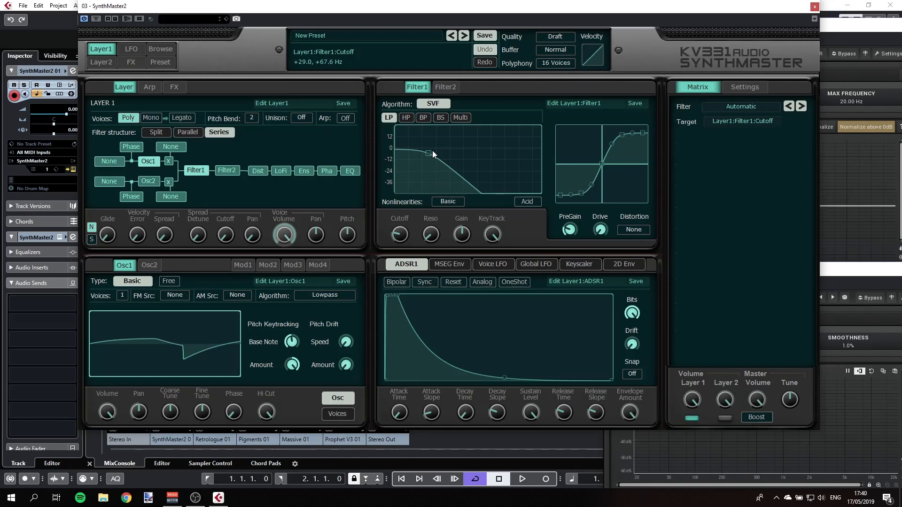
drag(428, 153, 454, 154)
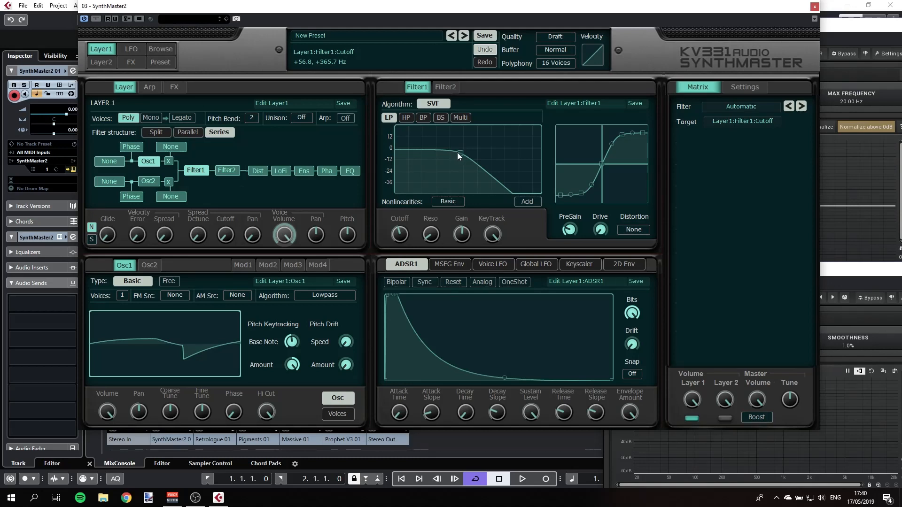
Step: Change Filter1's algorithm to Digital, compare the 12 dB and 24 dB slopes, and keep 24 dB
click(435, 105)
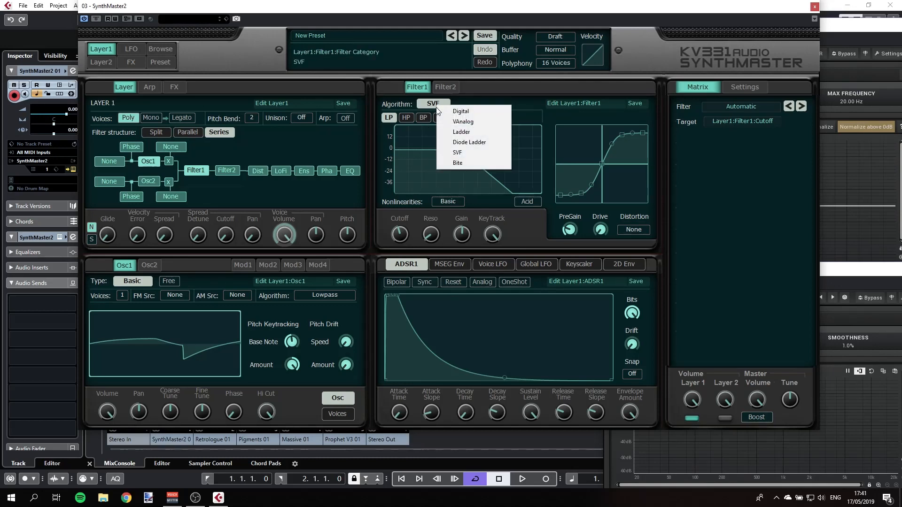
click(472, 112)
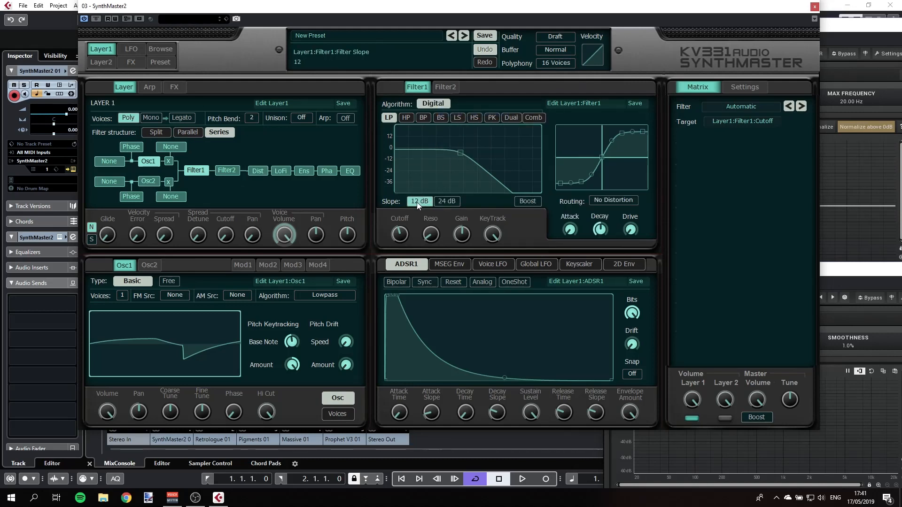
click(447, 202)
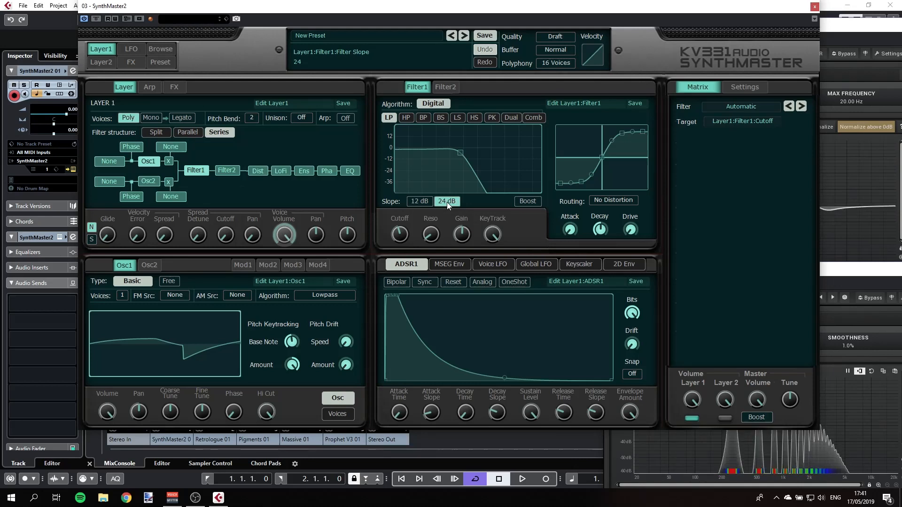
click(419, 202)
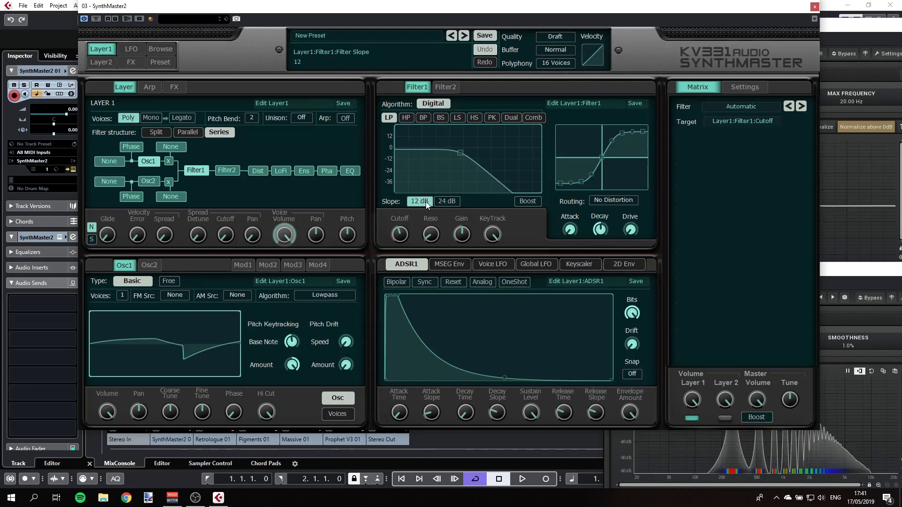
click(445, 201)
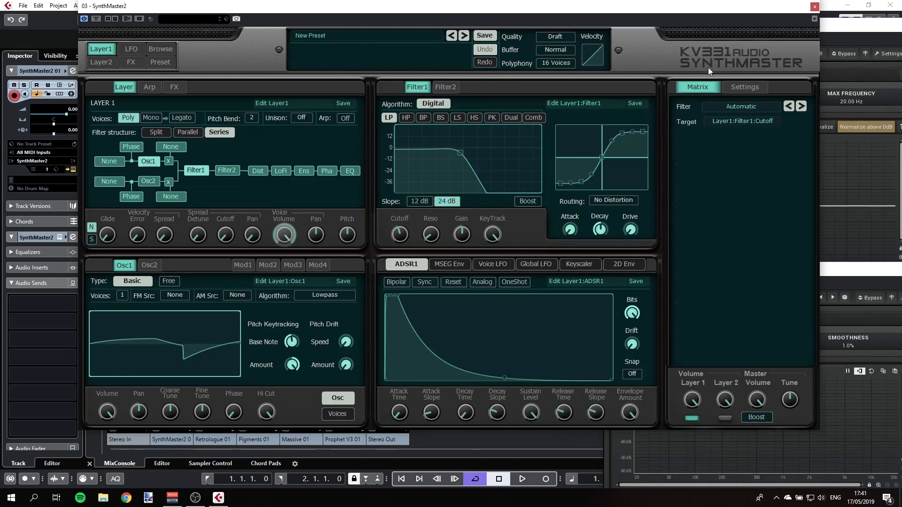
Step: Close the SynthMaster2 window and open the Pigments instrument from the Pigments 01 track
click(814, 6)
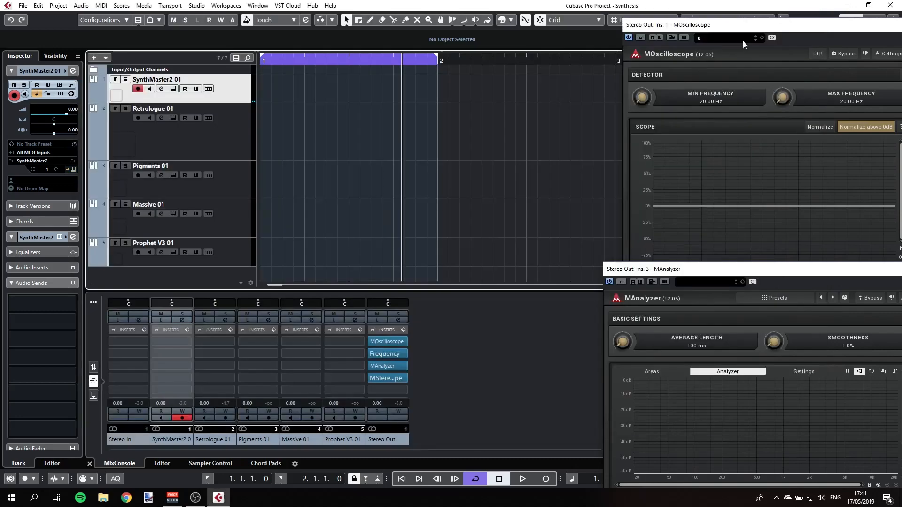
click(234, 170)
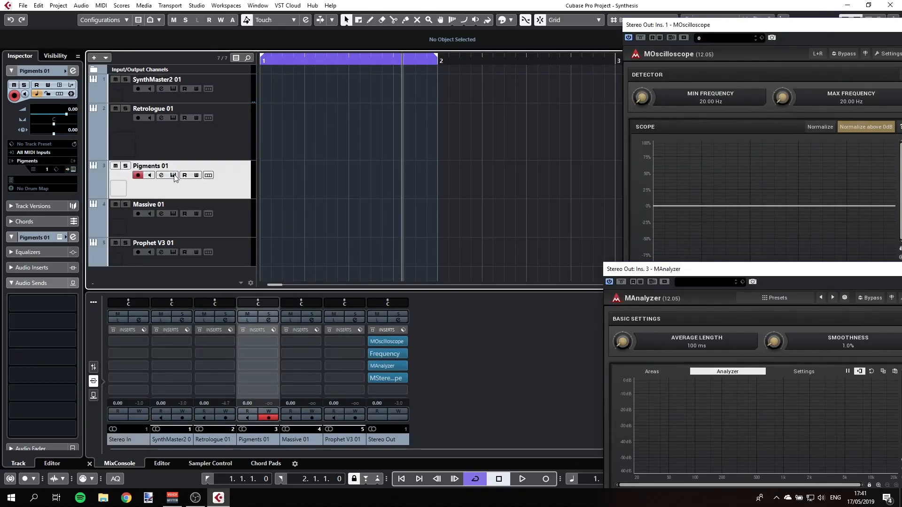
click(173, 175)
drag(296, 31, 322, 28)
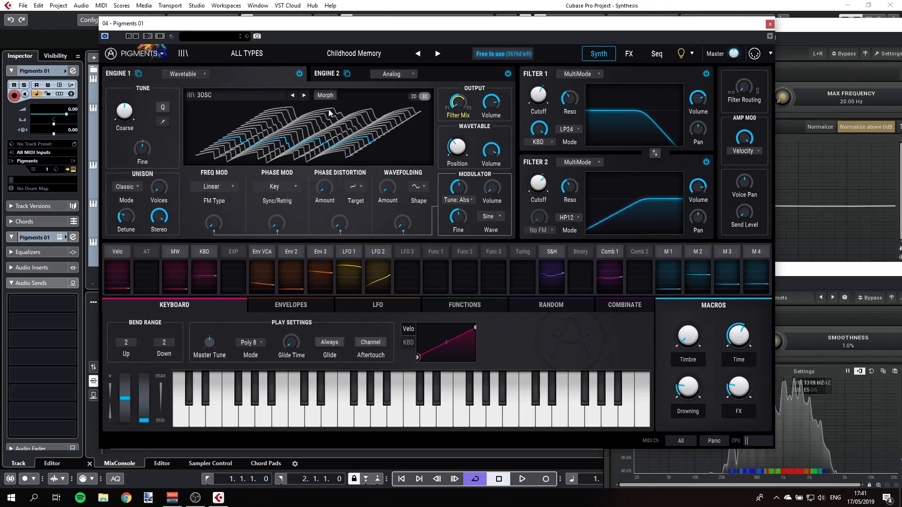
Step: Turn off Engine 1 in the Childhood Memory preset and set Engine 2's OSC 1 to a sawtooth wave
click(299, 74)
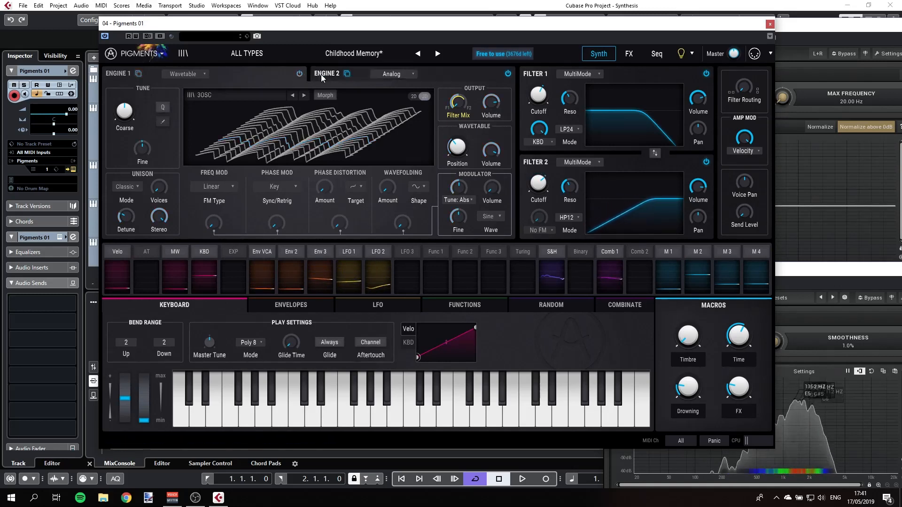
click(326, 74)
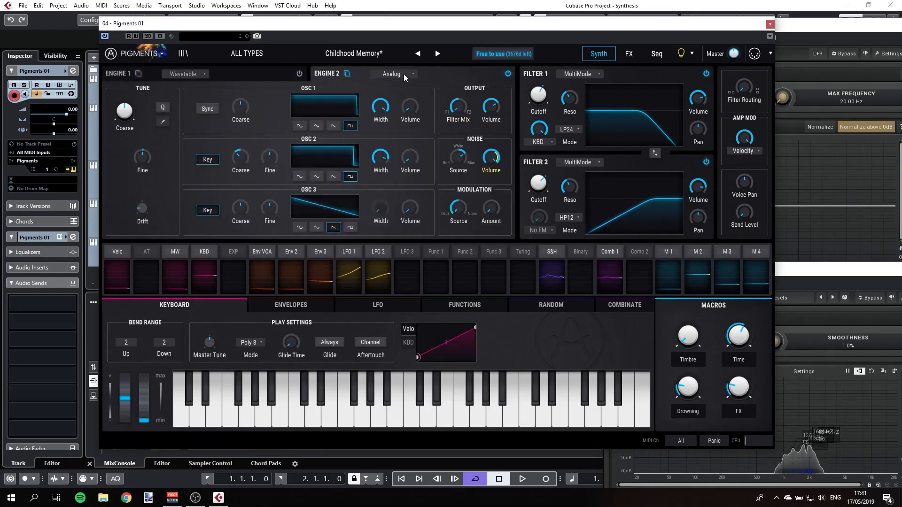
click(334, 126)
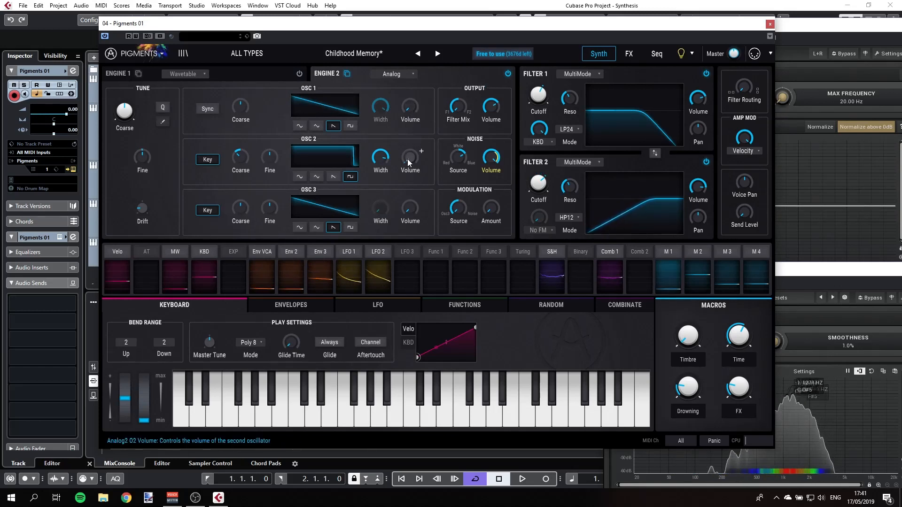
Step: Load the Default preset from the Template category and make Engine 2 the only active engine
click(238, 55)
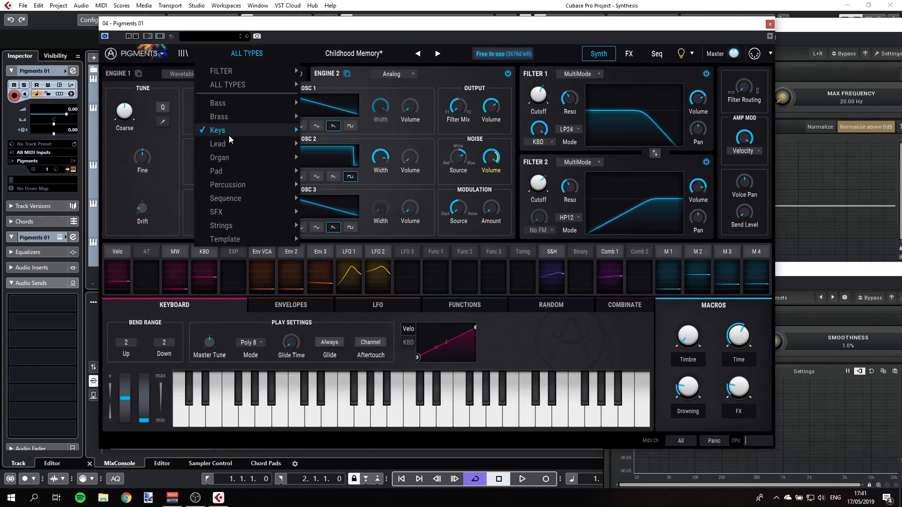
mouse_move(237, 238)
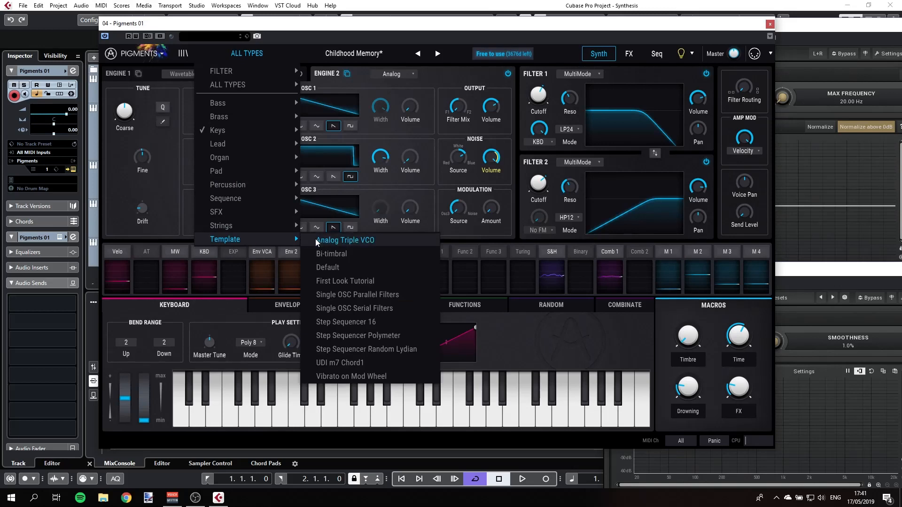
click(347, 267)
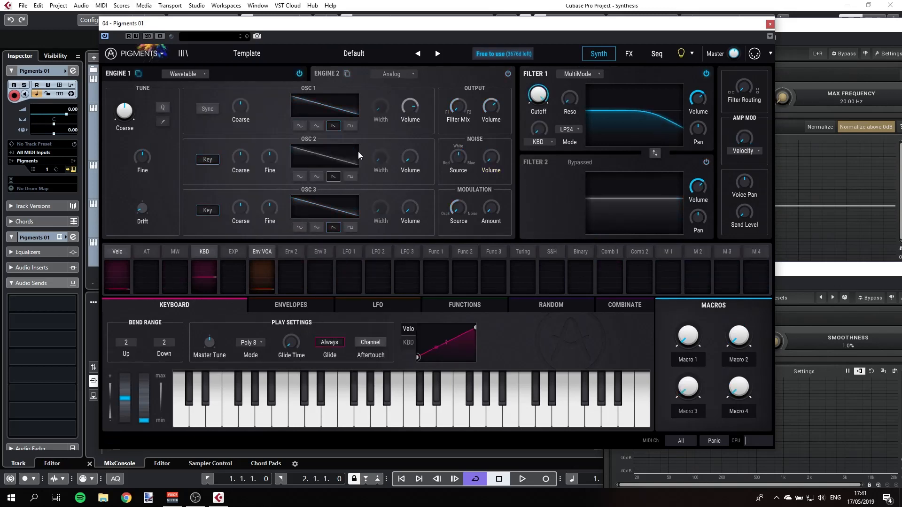
click(508, 74)
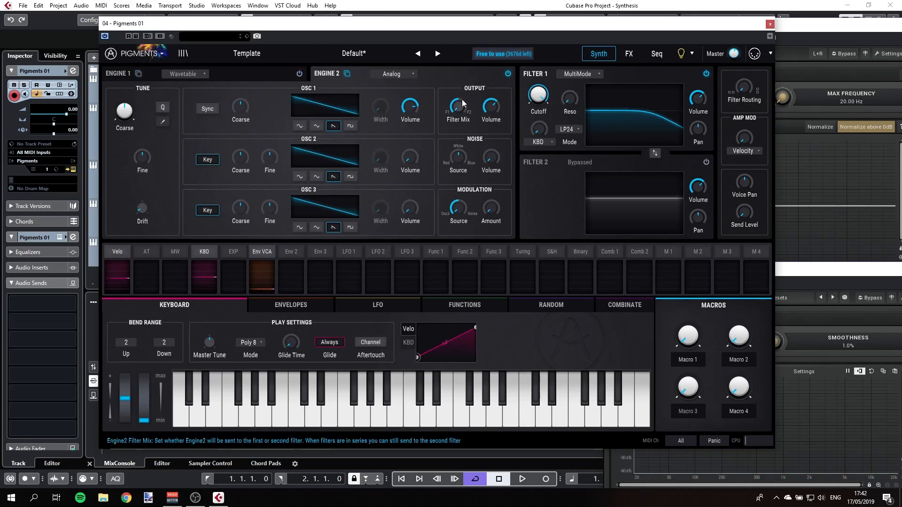
Step: Set Filter 1's multimode type to LP6
mouse_move(460, 104)
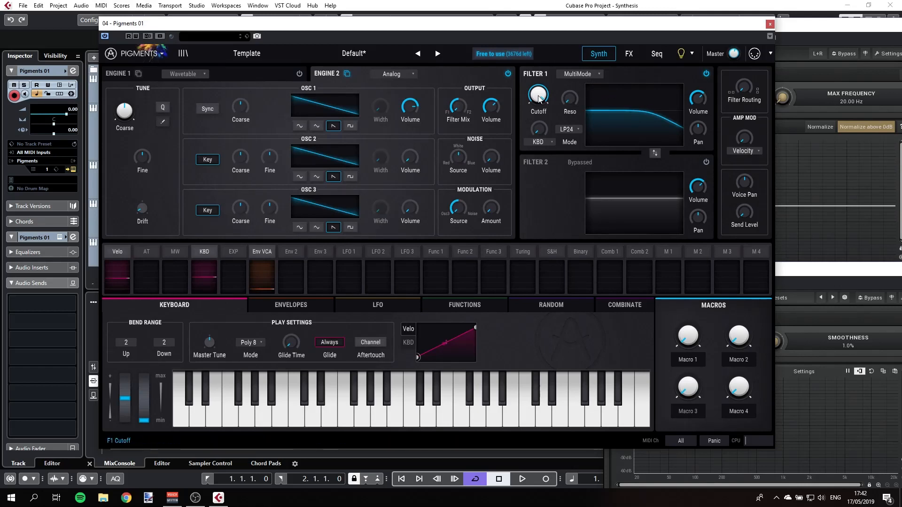
mouse_move(547, 96)
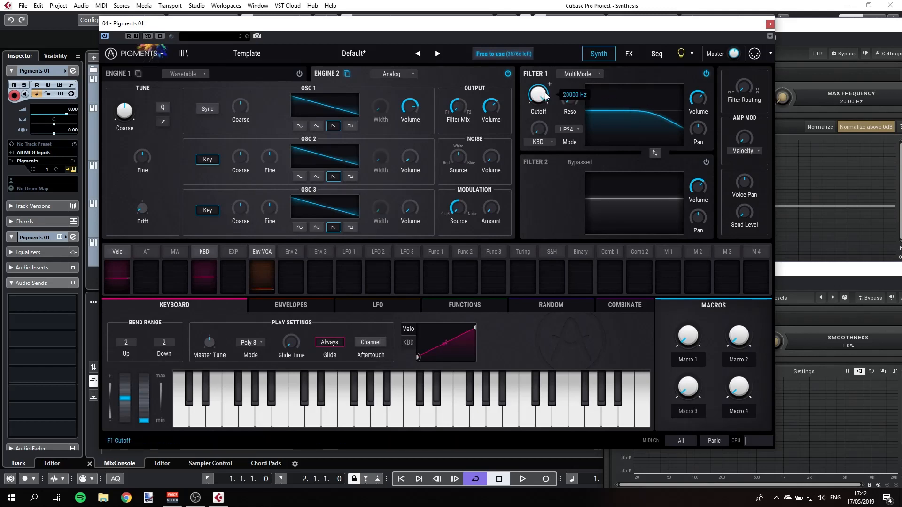
click(564, 130)
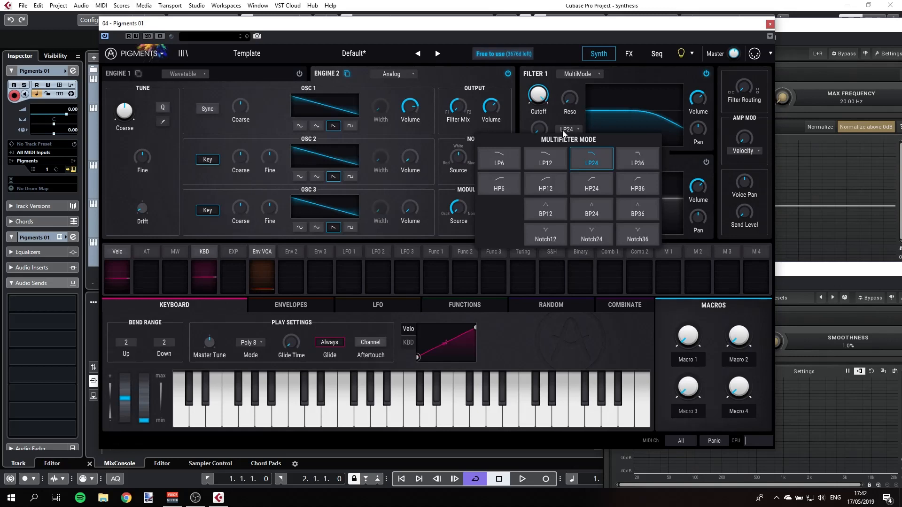
click(500, 165)
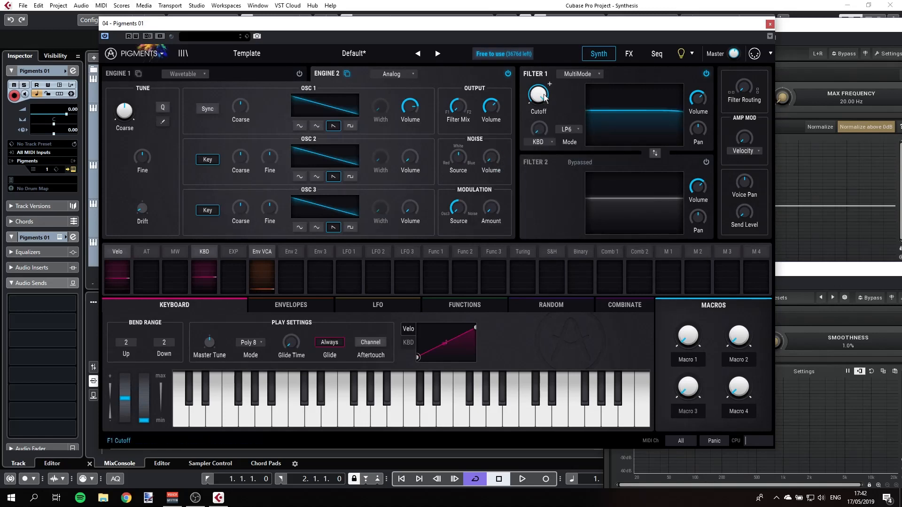
Step: Sweep Filter 1's cutoff in LP6 mode down to about 1646 Hz and back up to about 2448 Hz
scroll(543, 97, down, 5)
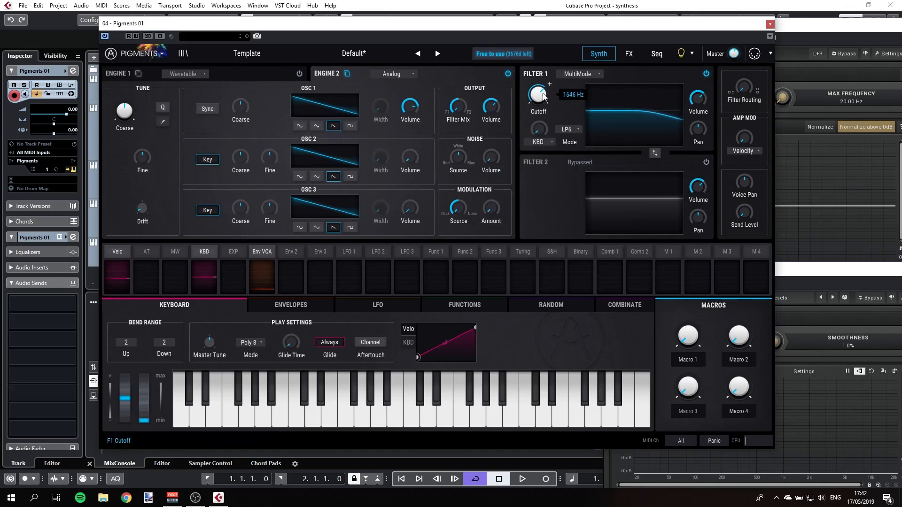
scroll(544, 97, up, 3)
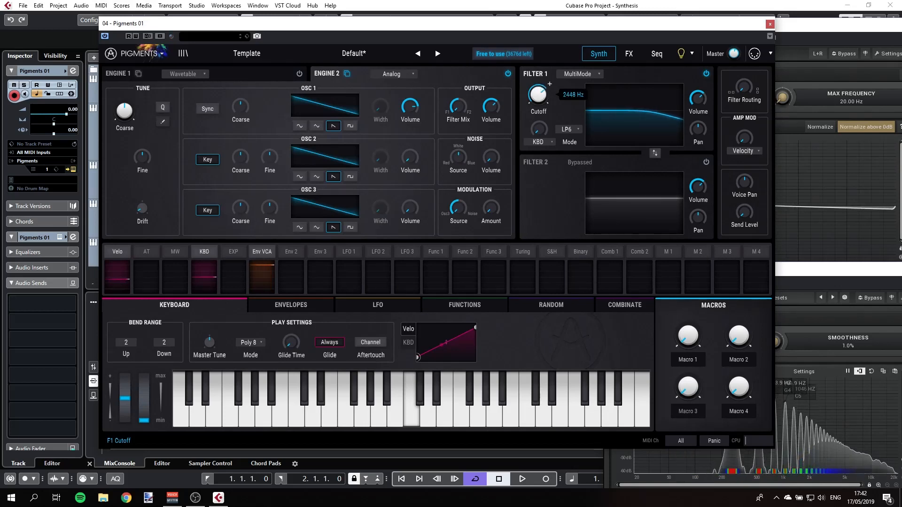
Step: Set Filter 1 to the HP36 mode and lower its cutoff, keeping MultiMode as the filter type
click(562, 128)
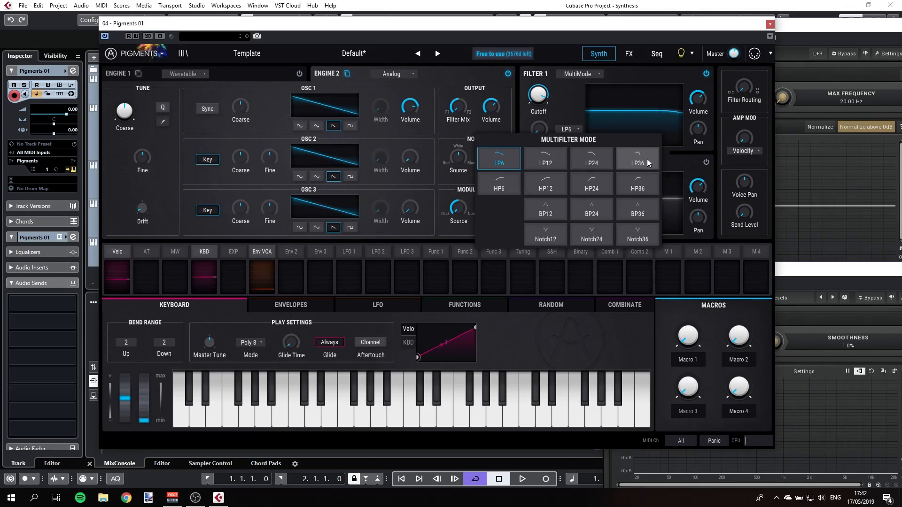
click(636, 185)
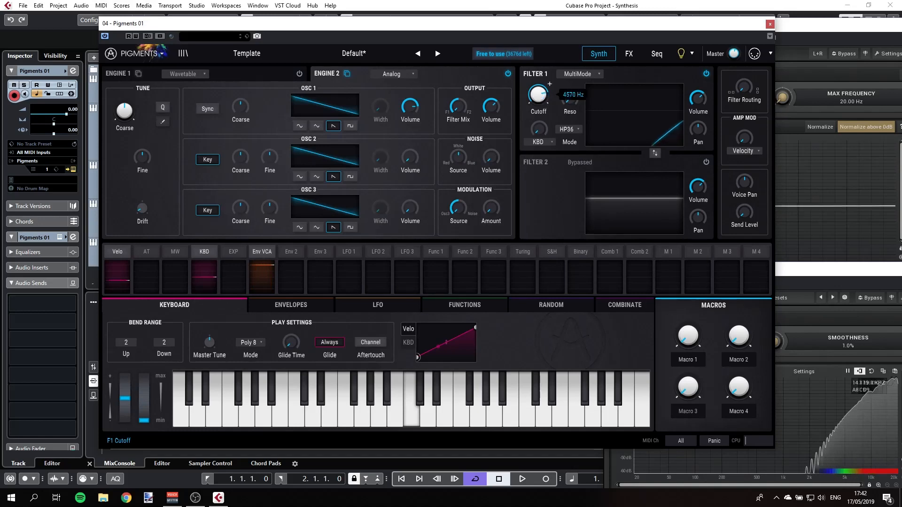
drag(538, 95, 538, 120)
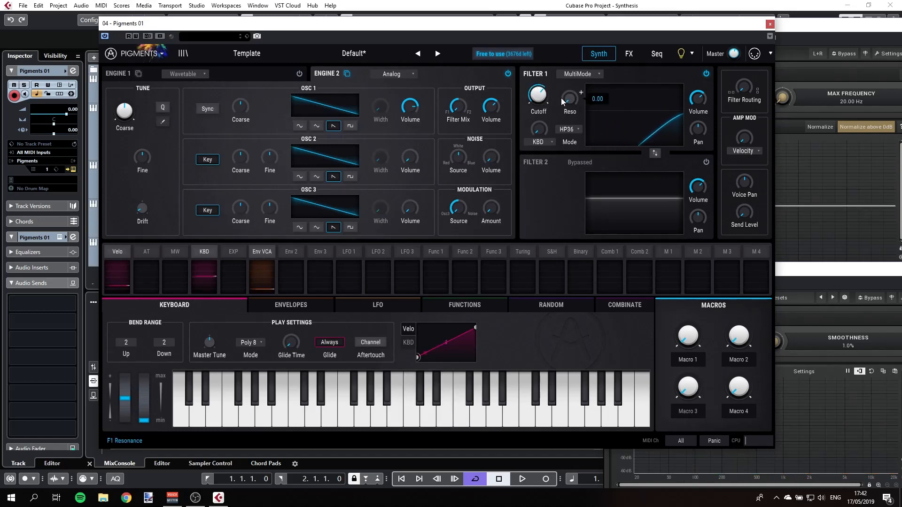
click(576, 74)
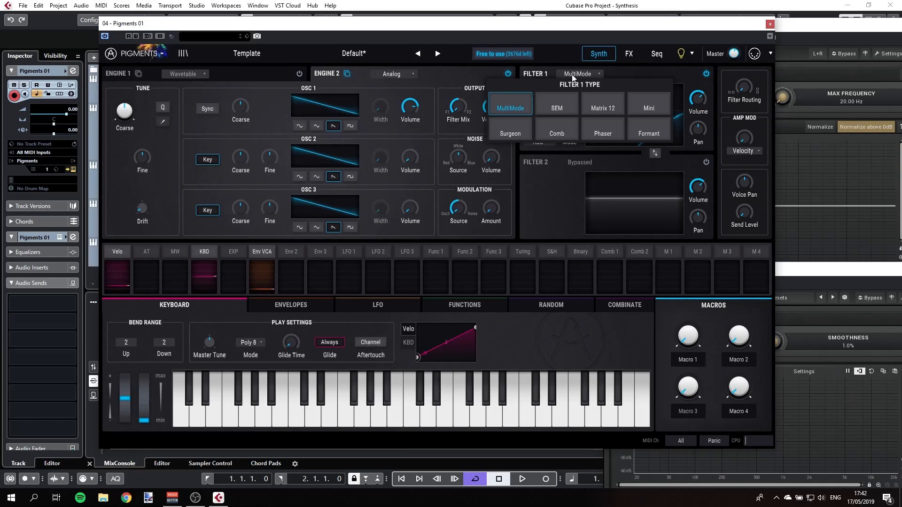
click(506, 103)
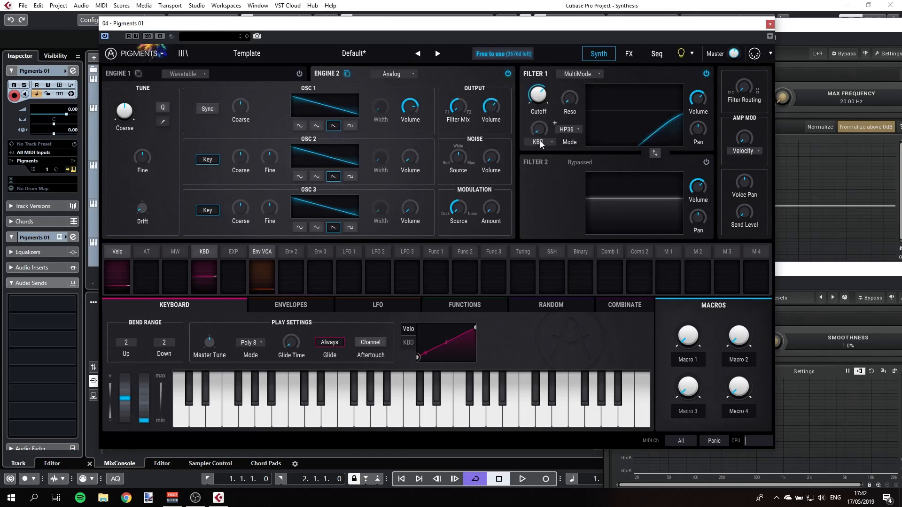
Step: Switch Filter 1 to the band-pass modes BP12 and BP24 in turn, and vary the cutoff in BP24
click(568, 129)
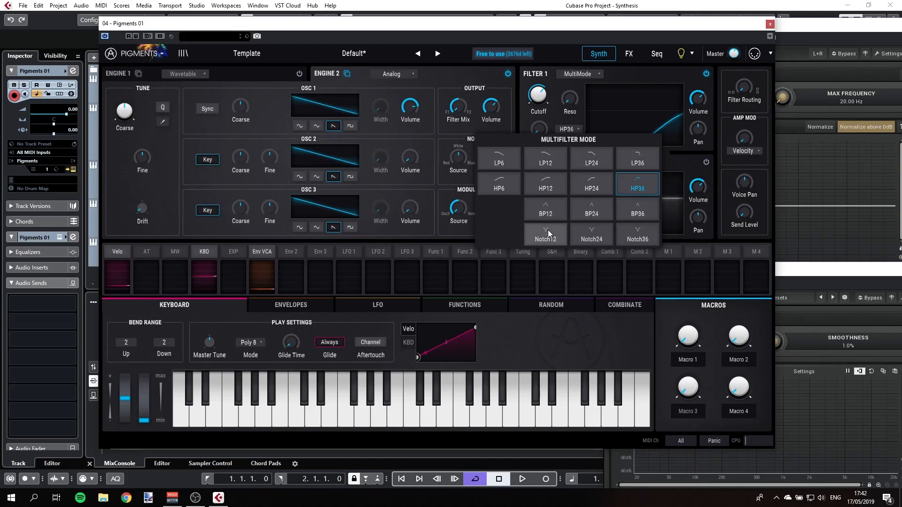
click(549, 208)
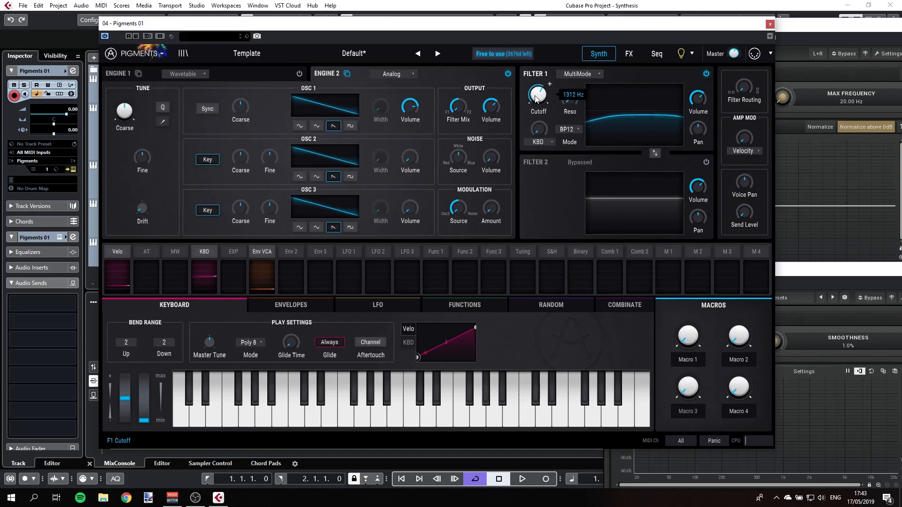
click(570, 133)
click(591, 209)
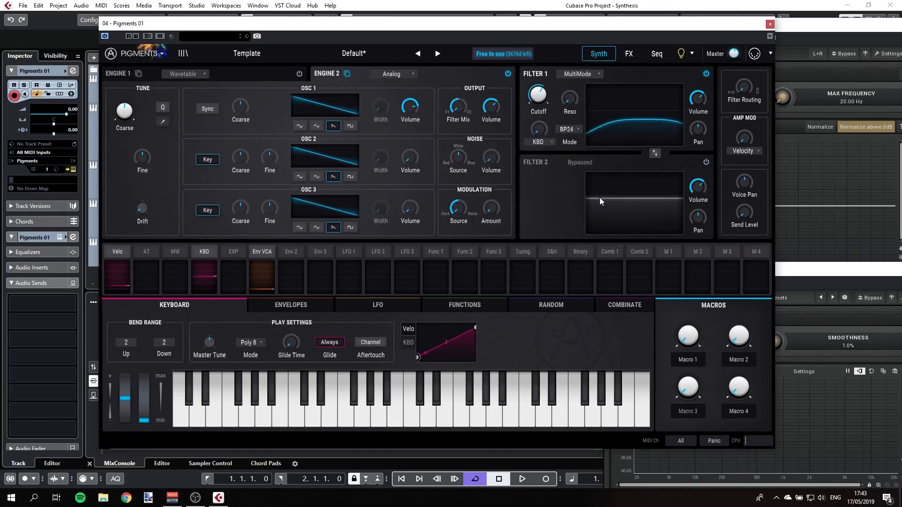
mouse_move(543, 98)
mouse_down()
mouse_move(543, 109)
mouse_move(539, 91)
mouse_up()
mouse_move(539, 98)
mouse_down()
mouse_move(538, 119)
mouse_move(538, 83)
mouse_move(538, 91)
mouse_up()
Step: Set Filter 1's mode to Notch24 and sweep its cutoff with the analyzer uncovered, ending at about 1350 Hz
click(574, 129)
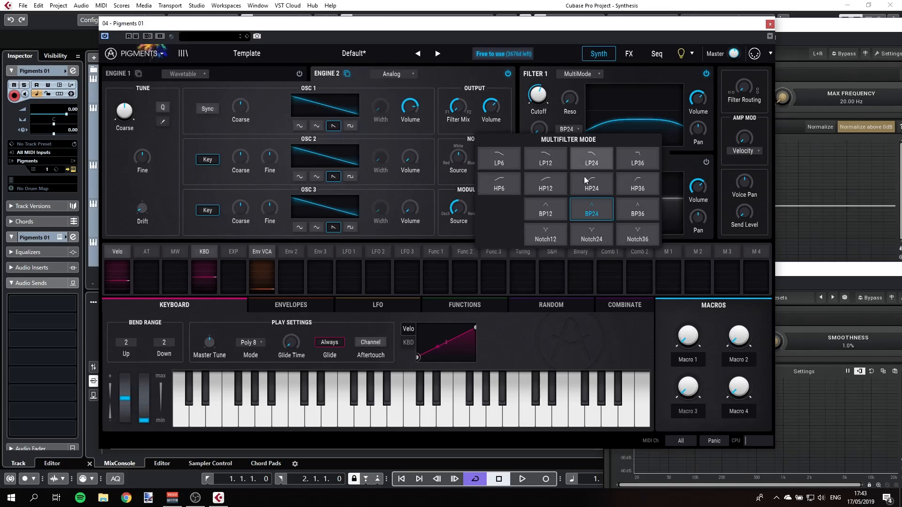
click(599, 239)
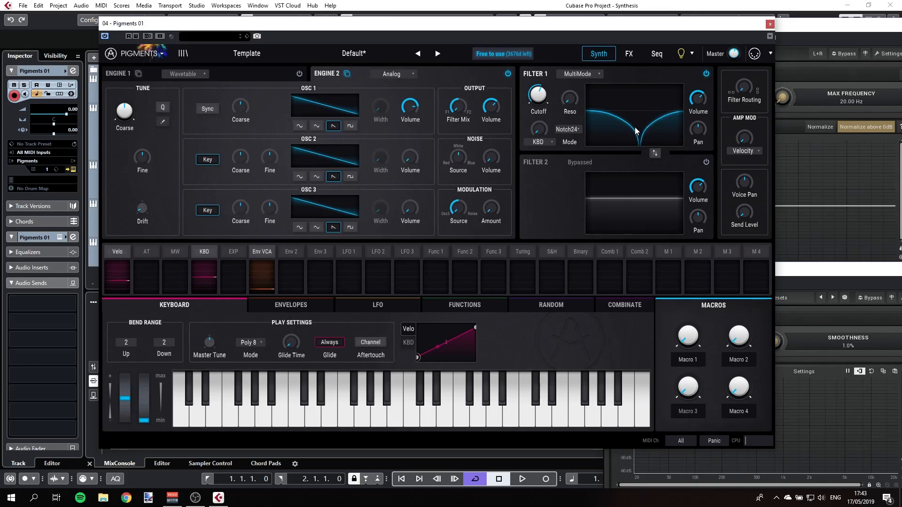
drag(659, 27, 555, 25)
mouse_move(445, 79)
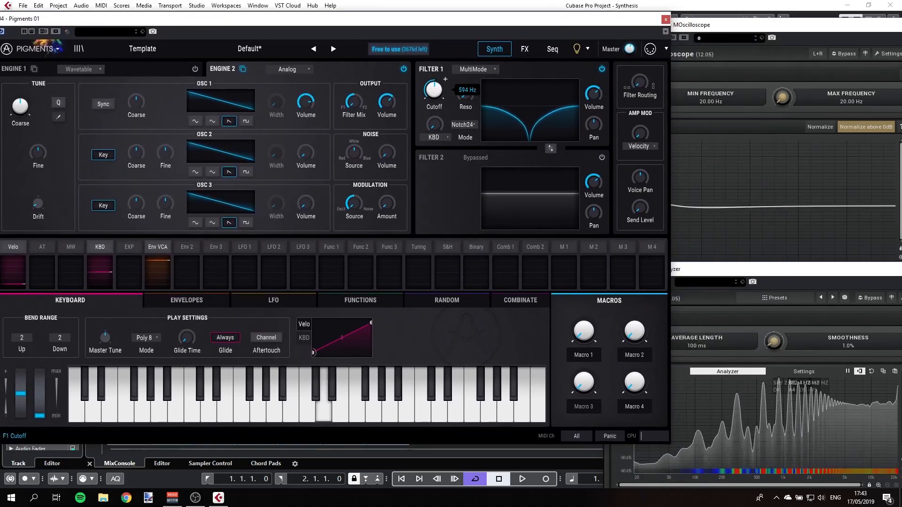
drag(434, 89, 434, 59)
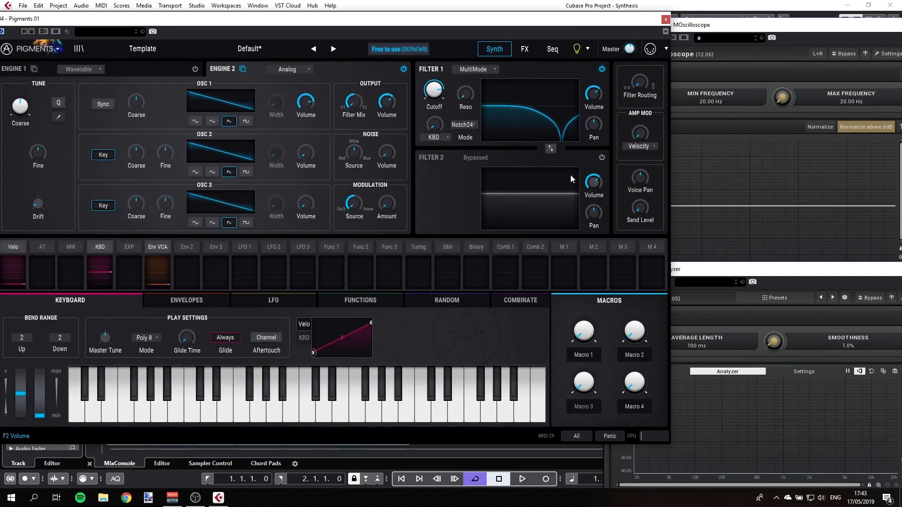
mouse_move(434, 91)
mouse_down()
mouse_move(435, 111)
mouse_move(433, 81)
mouse_up()
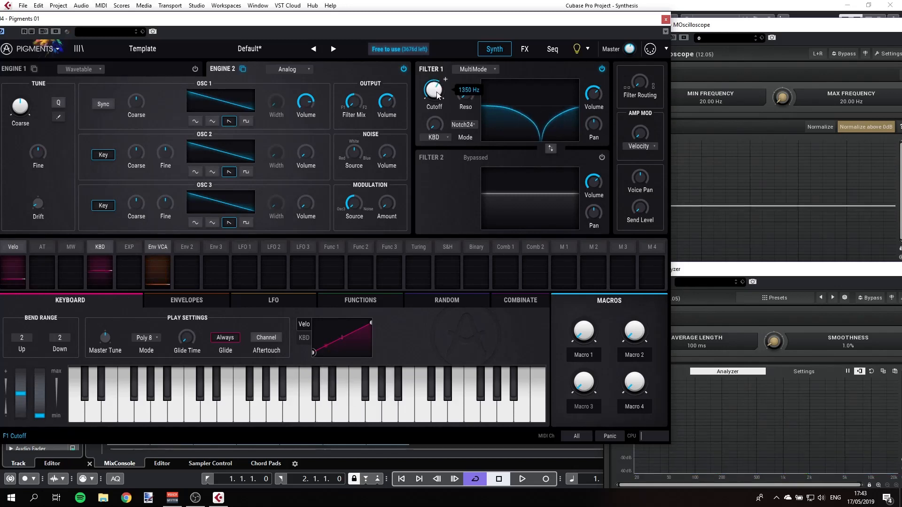
Step: Keep the Notch24 mode and sweep Filter 1's cutoff down to about 216 Hz and back up
click(463, 127)
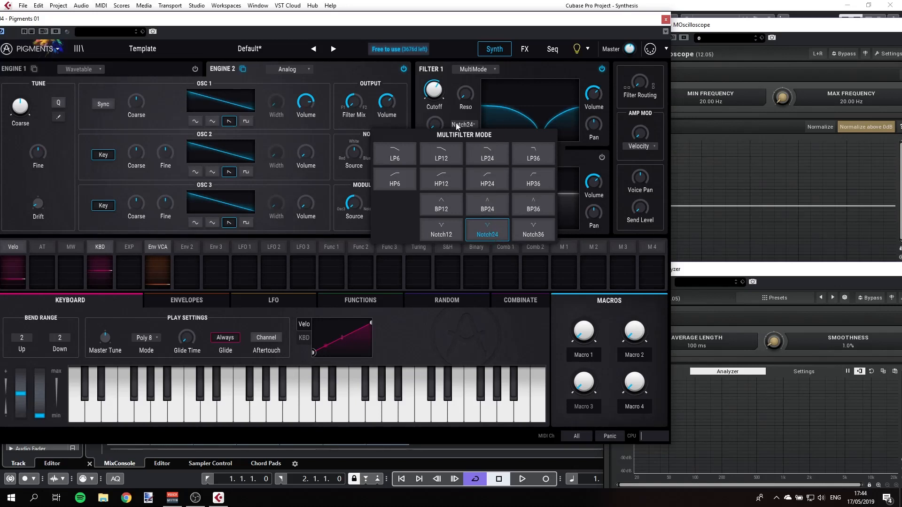
click(436, 95)
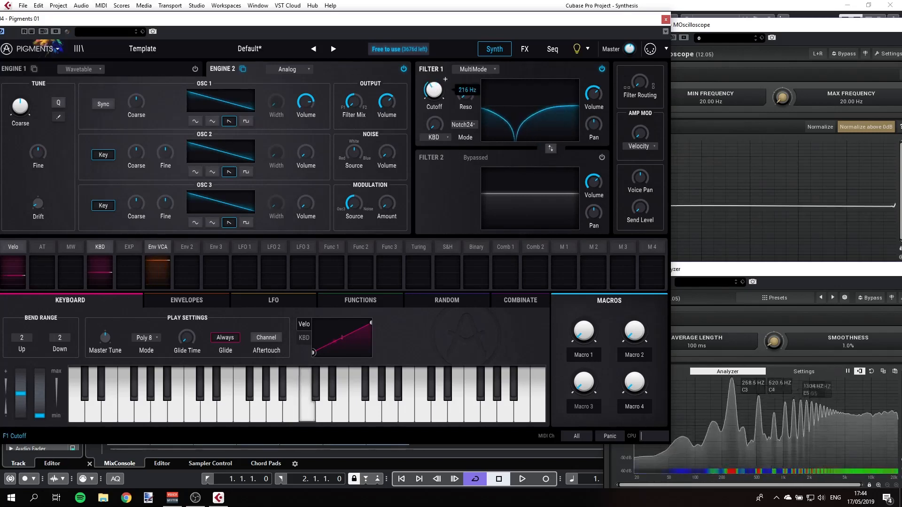
mouse_move(433, 90)
mouse_down()
mouse_move(433, 64)
mouse_move(433, 103)
mouse_move(433, 39)
mouse_move(436, 87)
mouse_up()
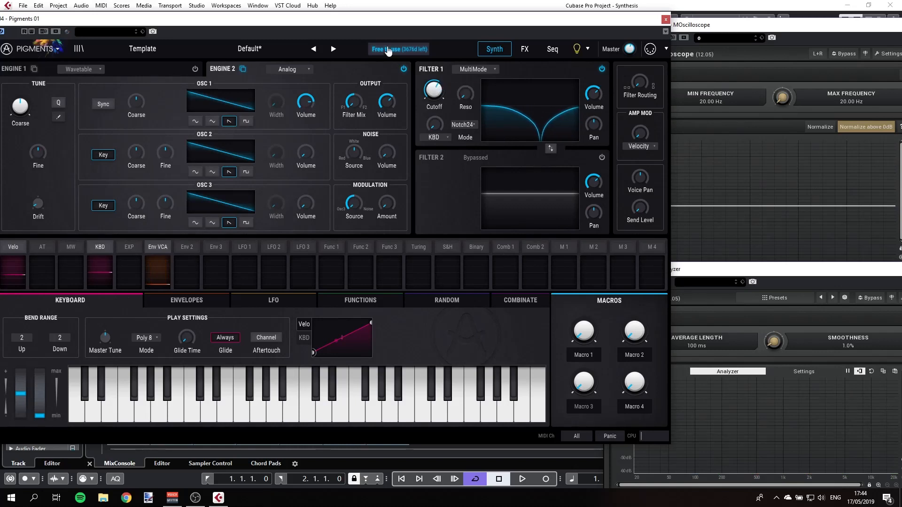
Step: Try modulating Filter 1's cutoff with LFO 1 at an amount of 0.31, and reset that amount to zero
drag(379, 20, 454, 9)
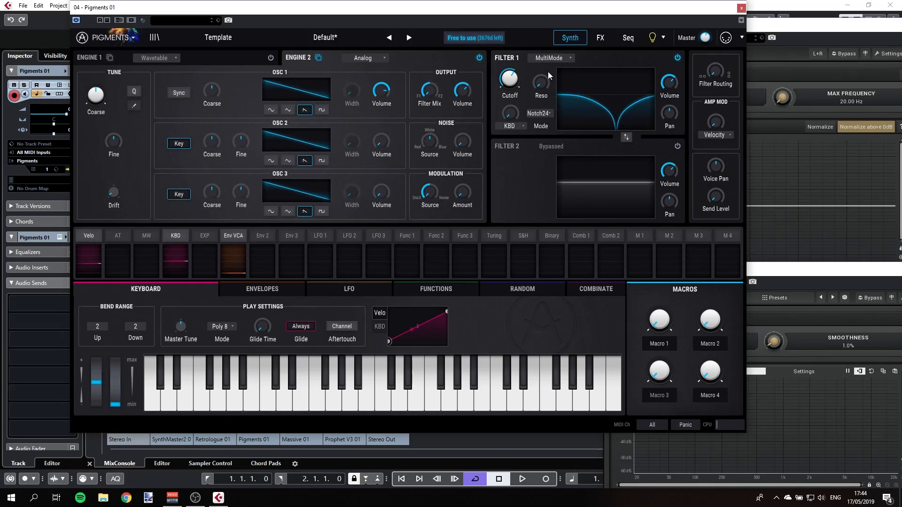
click(519, 69)
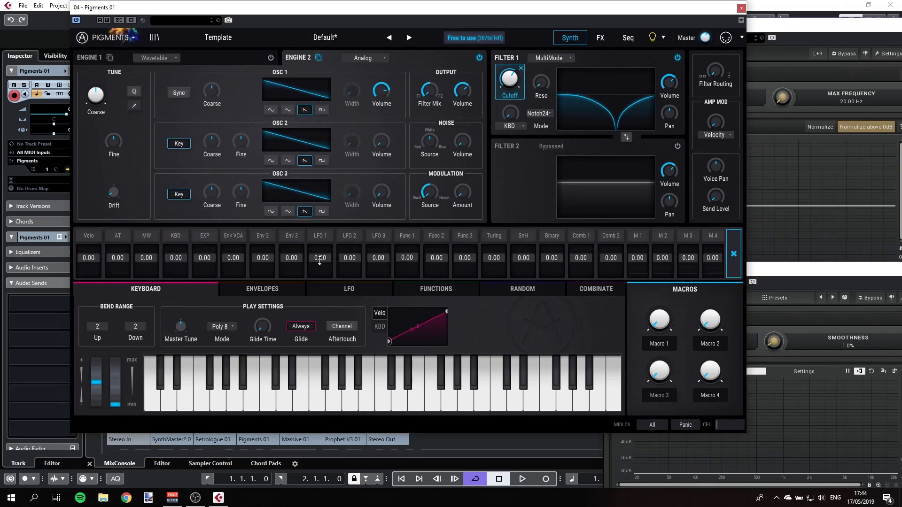
drag(319, 261, 319, 252)
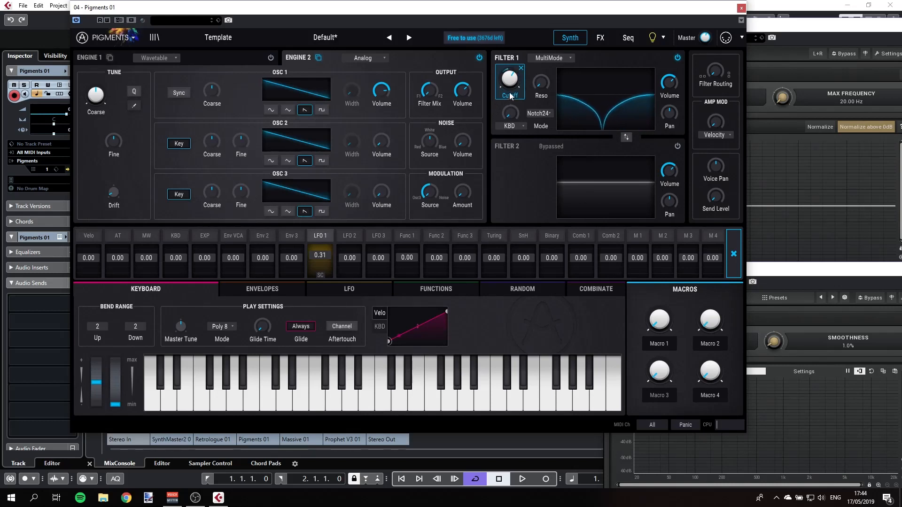
double_click(325, 254)
Step: Keep Filter 1 on MultiMode, set its mode to LP24 and raise the resonance to about 0.524
click(551, 57)
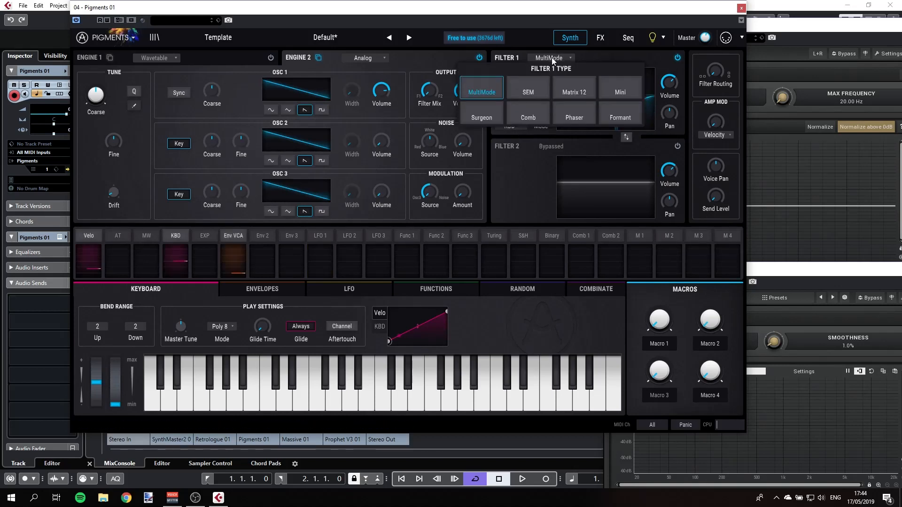
click(481, 92)
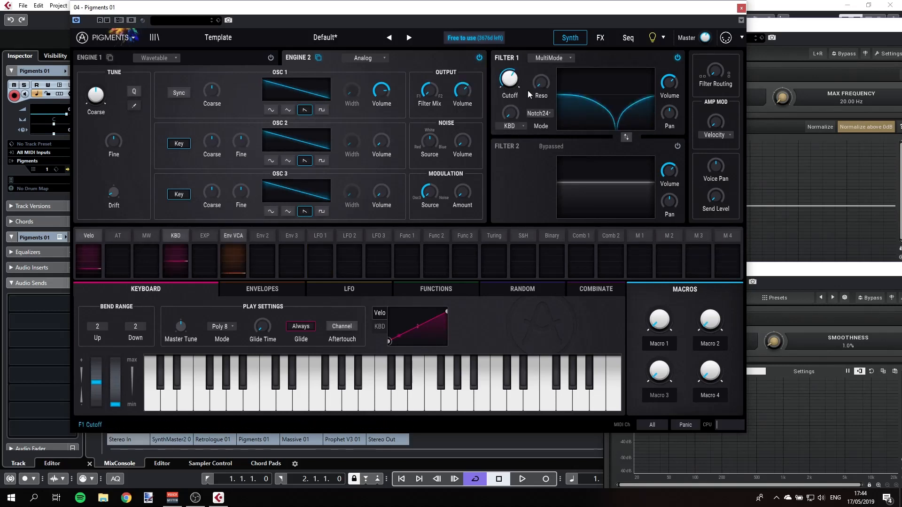
click(538, 114)
click(565, 140)
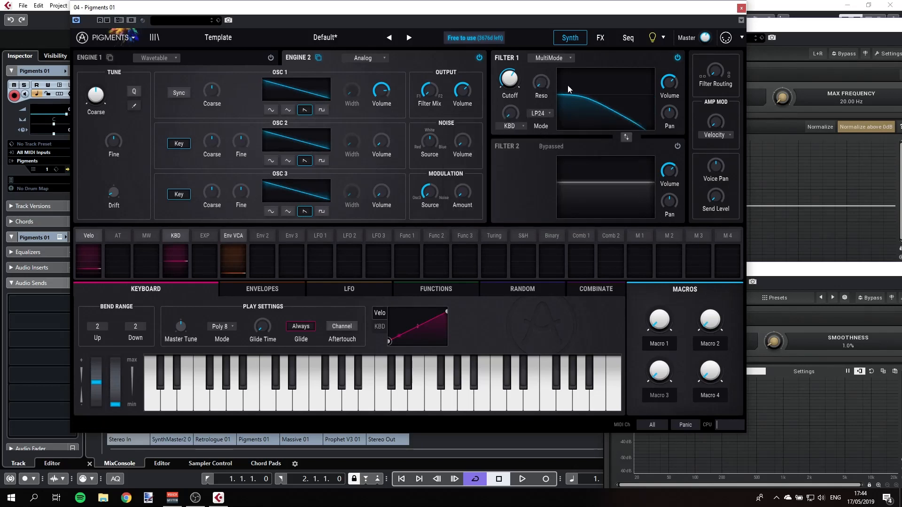
drag(552, 76, 553, 61)
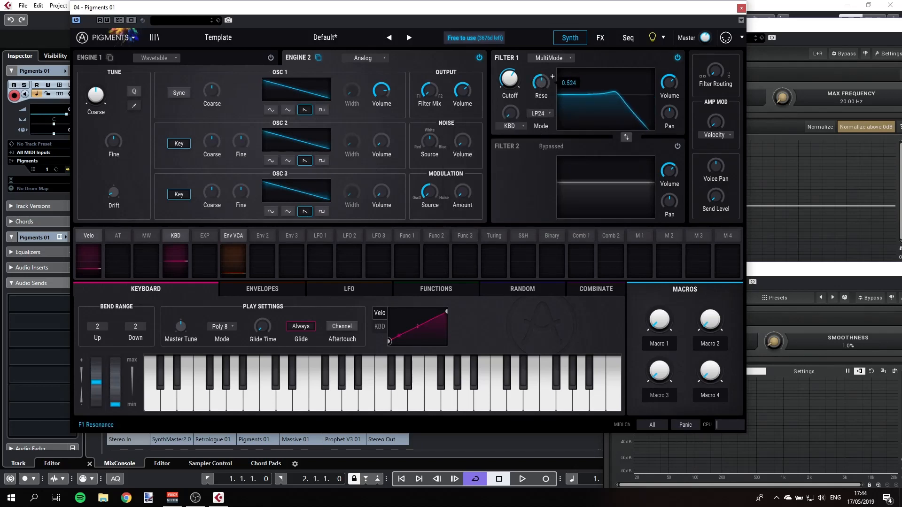
Step: Open the SynthMaster2 instrument from the SynthMaster2 01 track and raise Filter1's resonance
drag(468, 14, 711, 14)
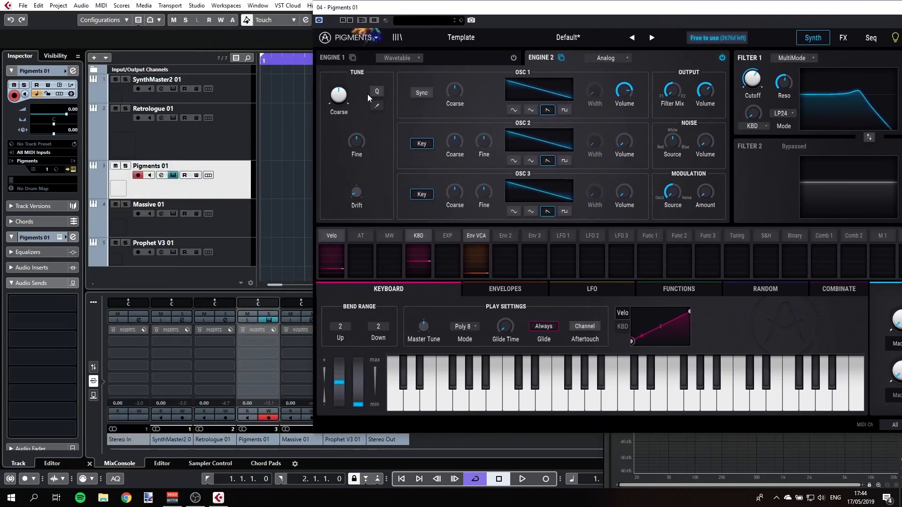
click(228, 99)
click(173, 89)
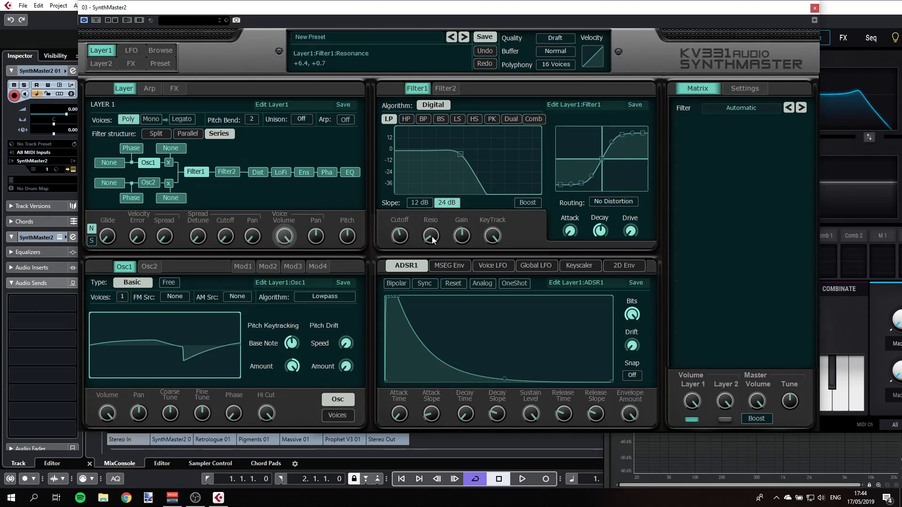
drag(432, 235, 436, 216)
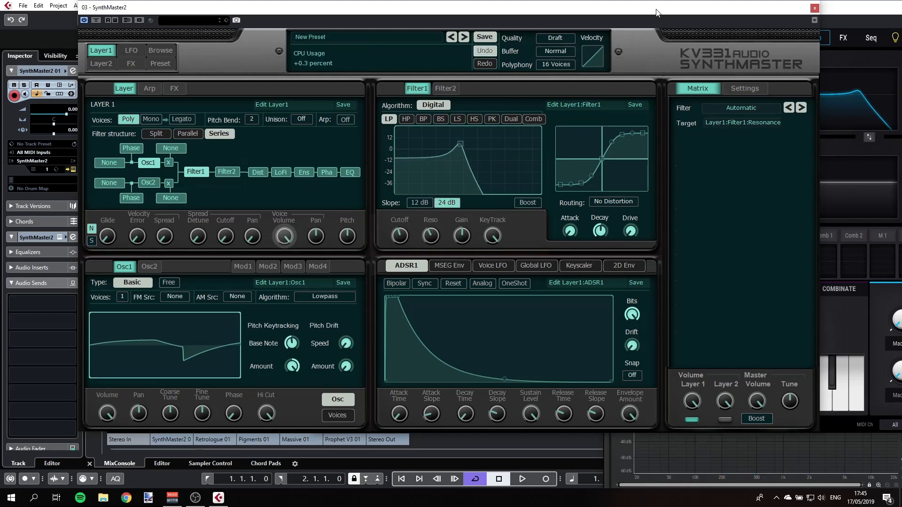
Step: Close the Pigments window and raise SynthMaster2's Filter1 resonance further with the oscilloscope and analyzer uncovered
drag(656, 12, 566, 15)
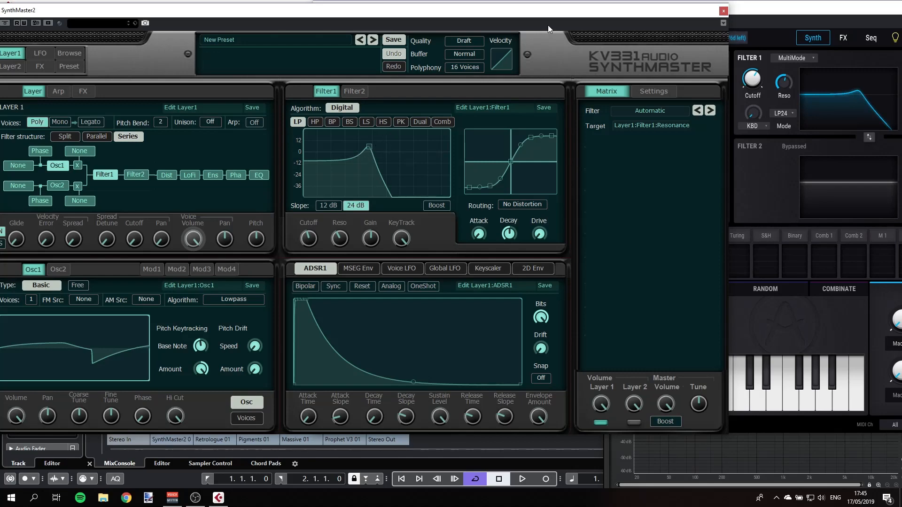
click(792, 20)
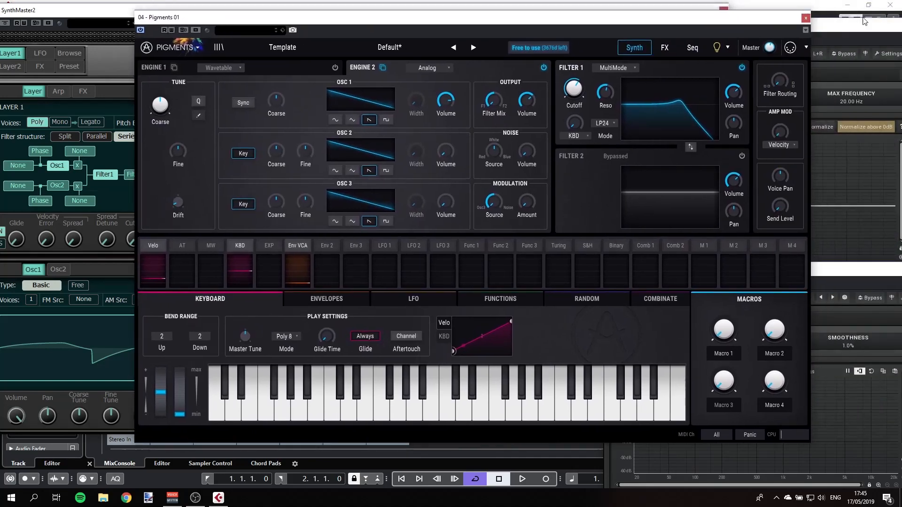
click(805, 18)
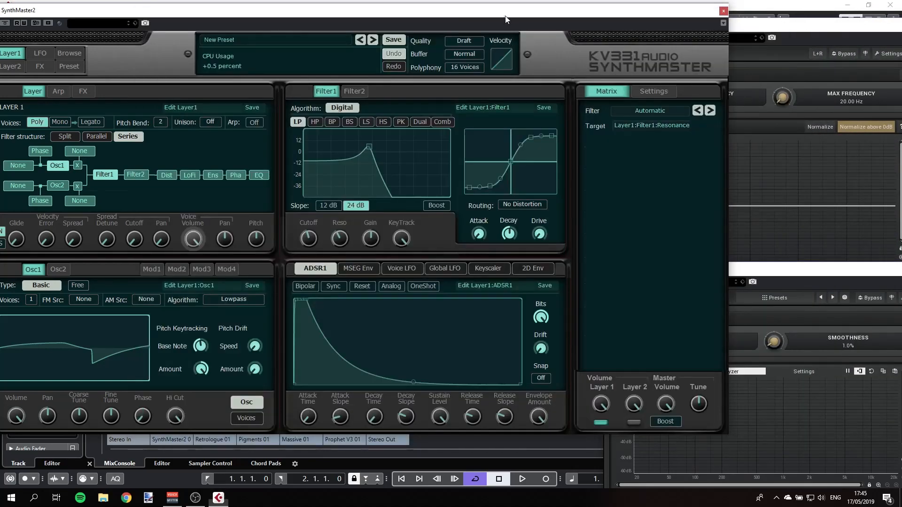
drag(467, 18, 403, 15)
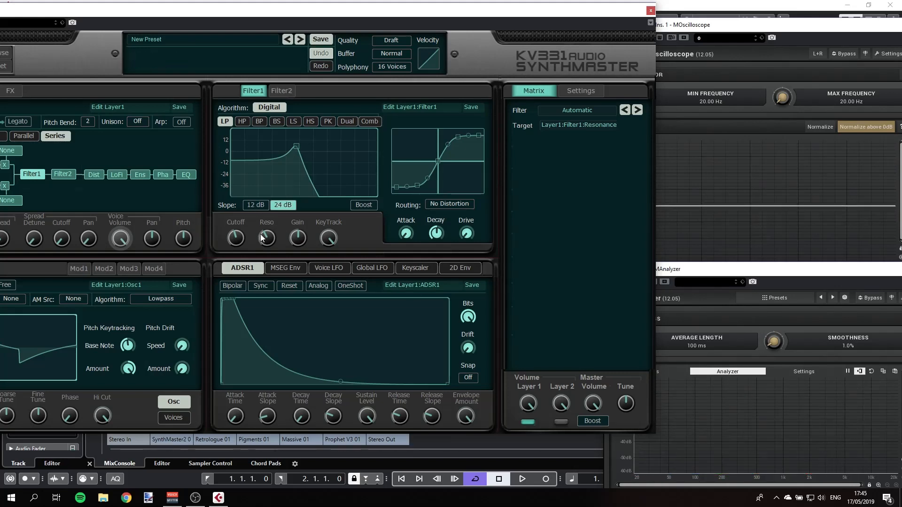
mouse_move(261, 238)
mouse_down()
mouse_move(260, 216)
mouse_move(272, 257)
mouse_move(269, 223)
mouse_up()
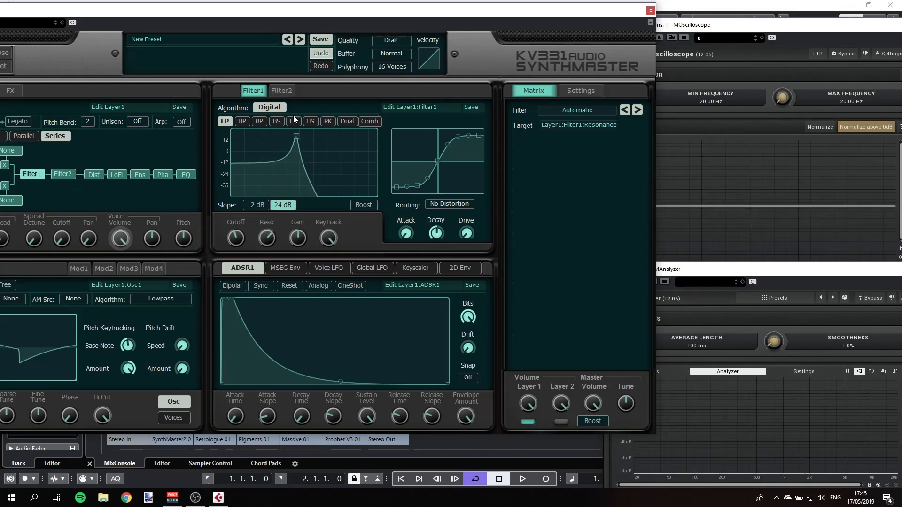
Step: Close the SynthMaster2 window and select the Pigments 01 track
click(650, 10)
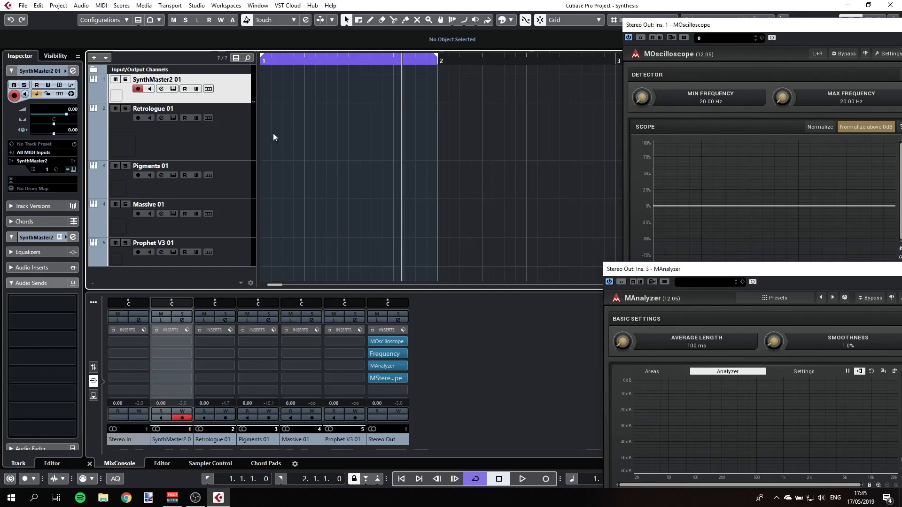
click(230, 141)
click(207, 194)
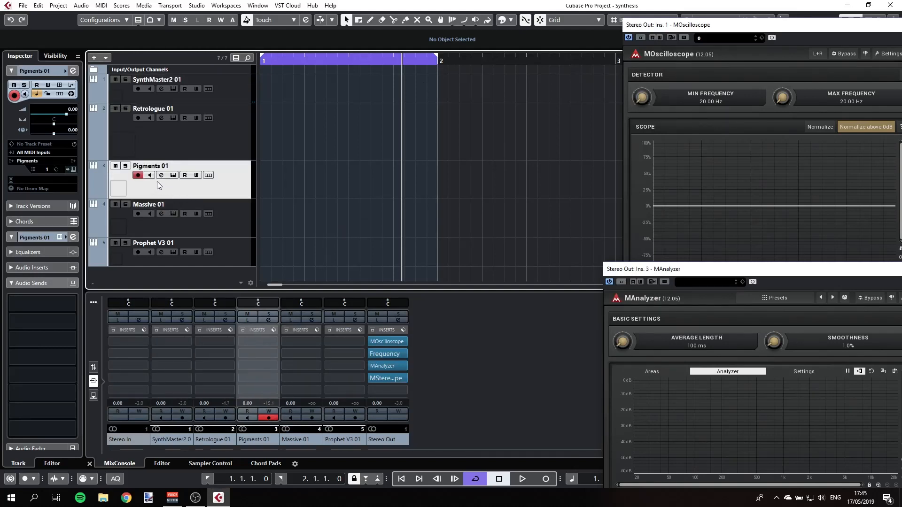
Step: Open the Pigments instrument from the Pigments 01 track and raise Filter 1's resonance
click(174, 176)
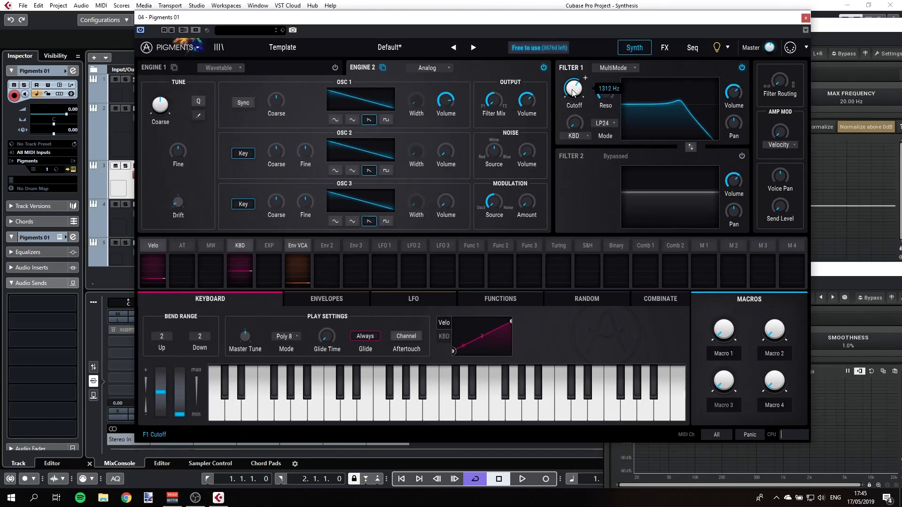
drag(608, 94, 573, 88)
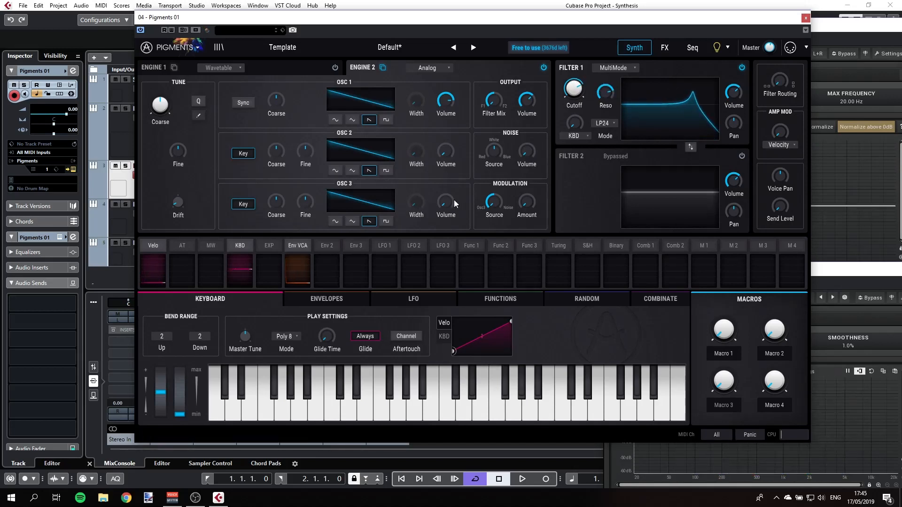
Step: Assign LFO 1 to both the cutoff and the resonance of Filter 1 with a modulation amount of 0.28 each
click(419, 299)
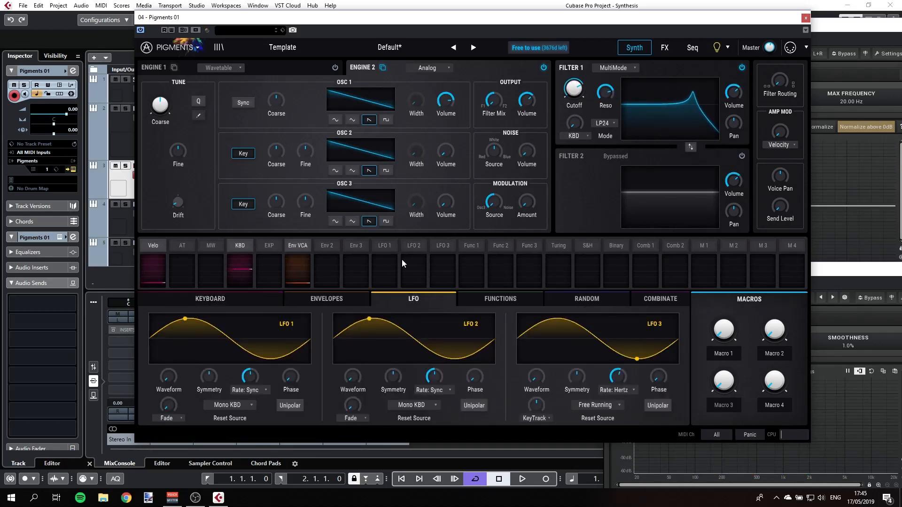
click(586, 79)
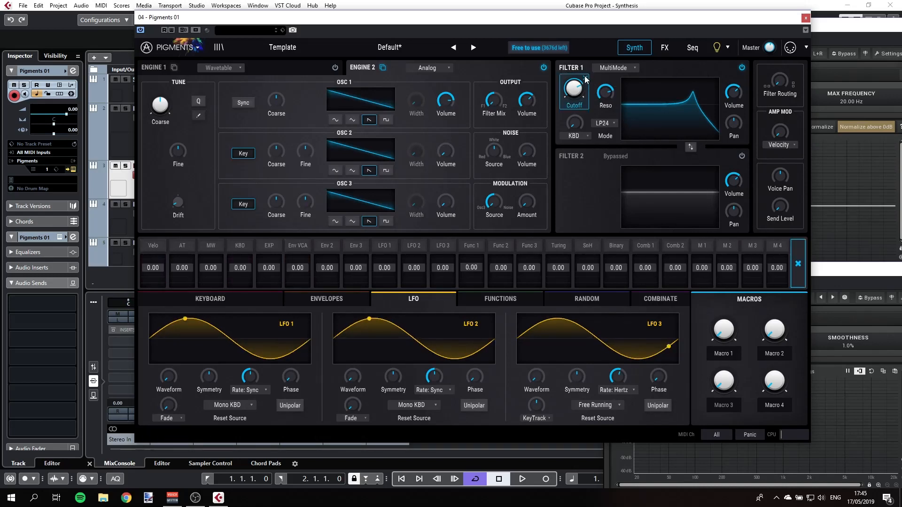
drag(384, 268, 389, 266)
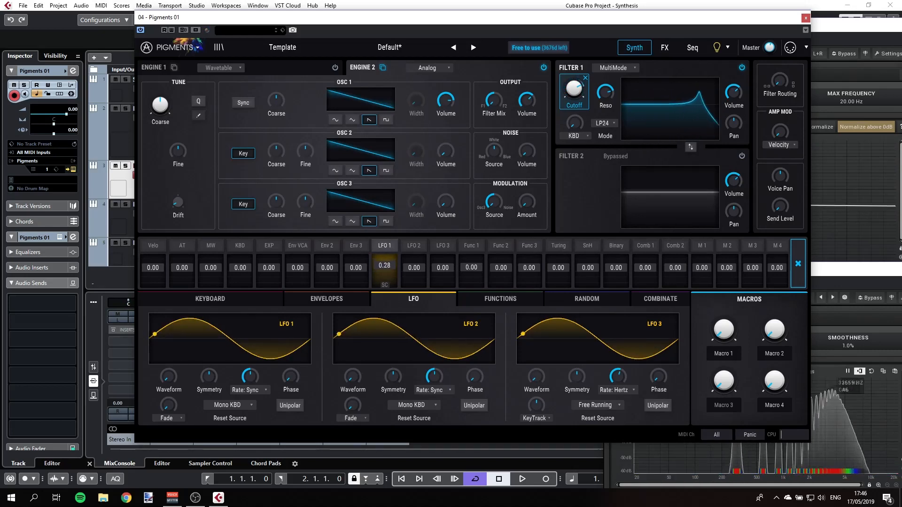
click(617, 88)
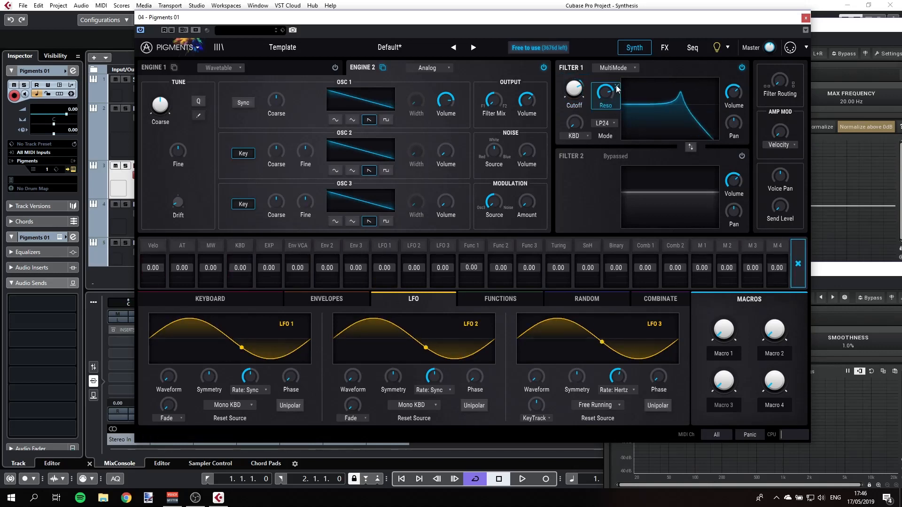
drag(384, 267, 384, 260)
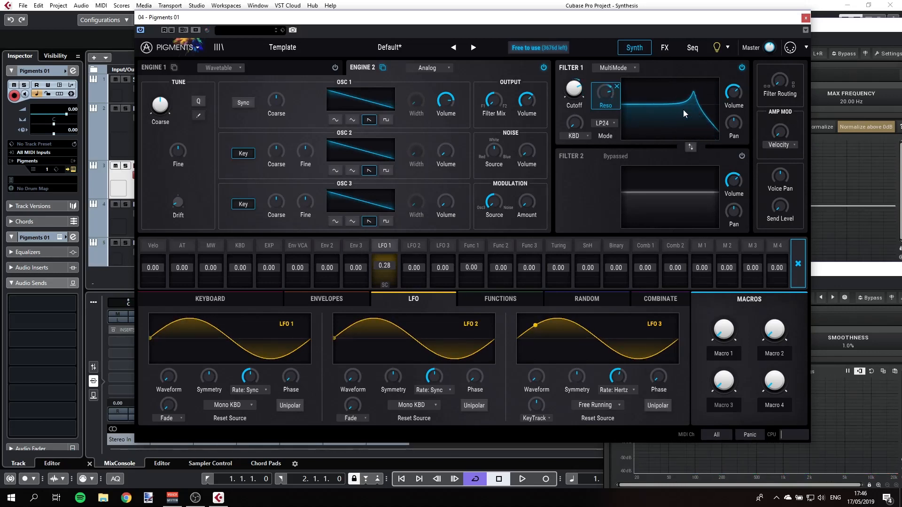
Step: Replace the Pigments window with SynthMaster2 and set Filter1's cutoff to about 1095 Hz with a low resonance
click(805, 19)
click(248, 100)
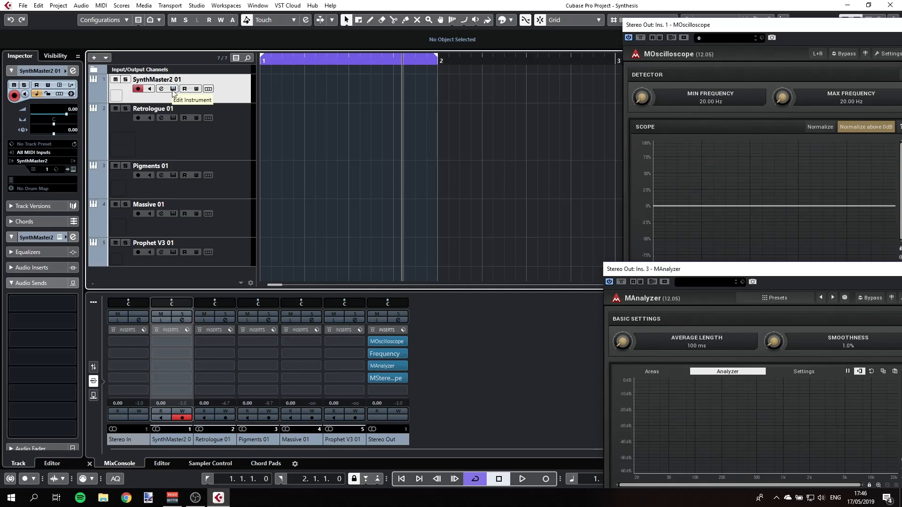
click(173, 89)
drag(295, 17, 453, 18)
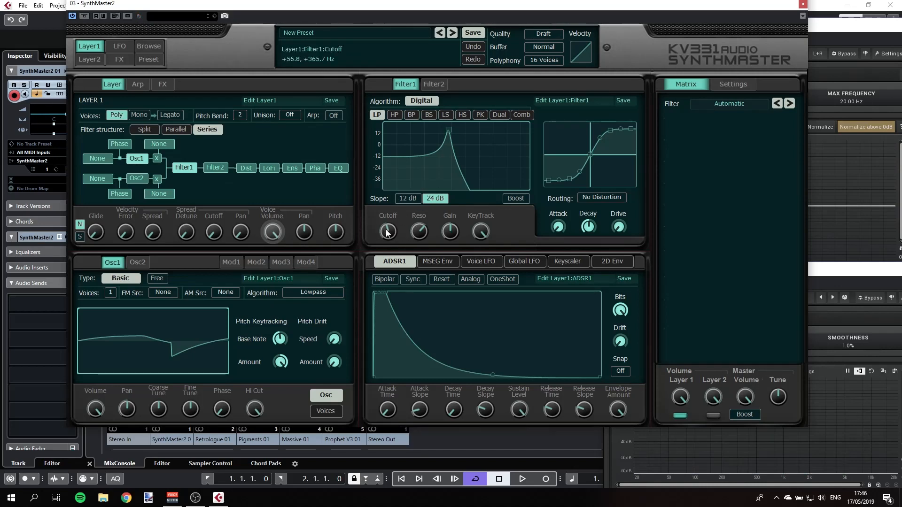
drag(387, 232, 409, 259)
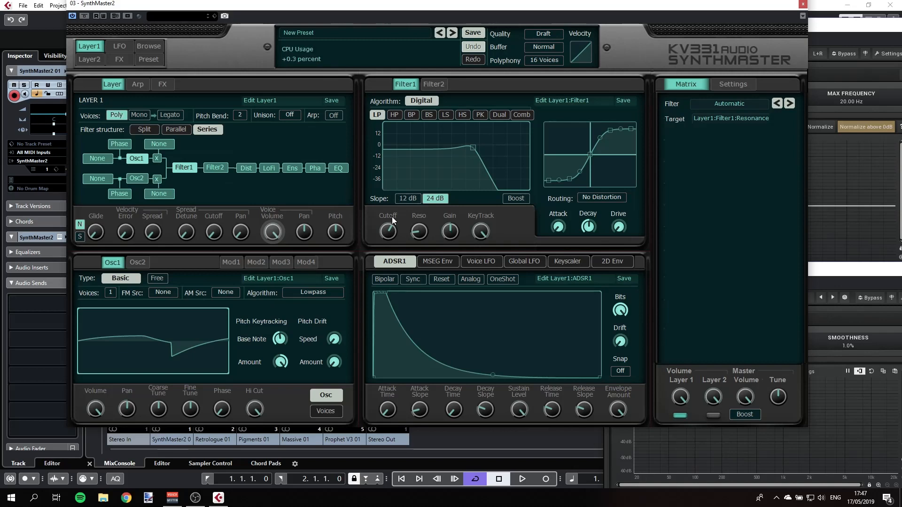
mouse_move(392, 220)
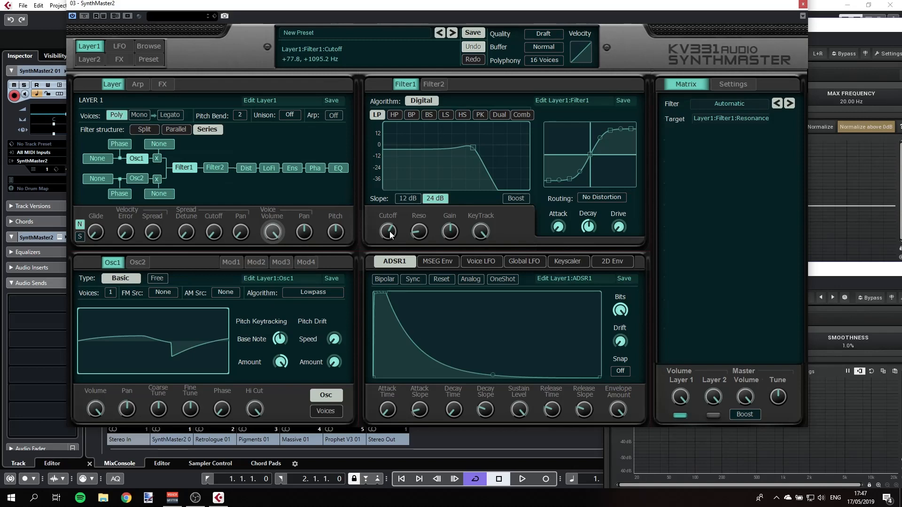
Step: Show the ADSR2 envelope and assign it as a modulation source to Filter1's cutoff
click(397, 261)
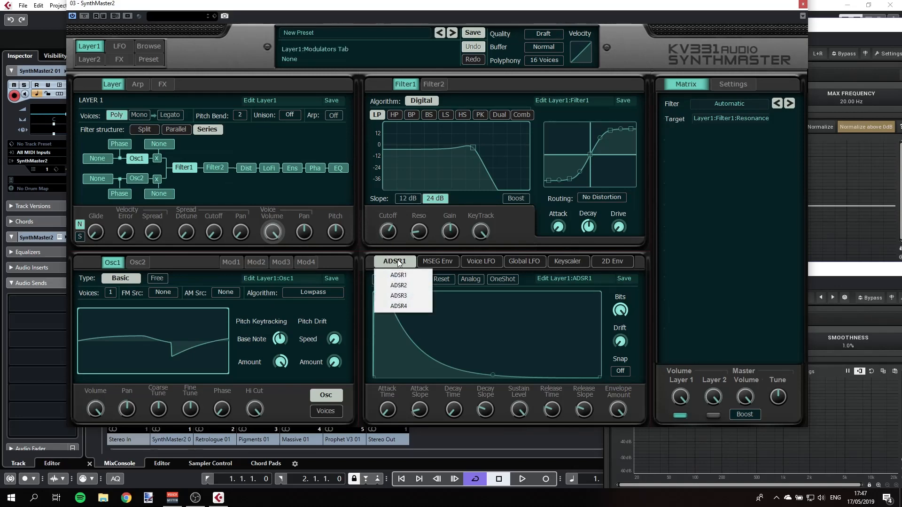
click(405, 286)
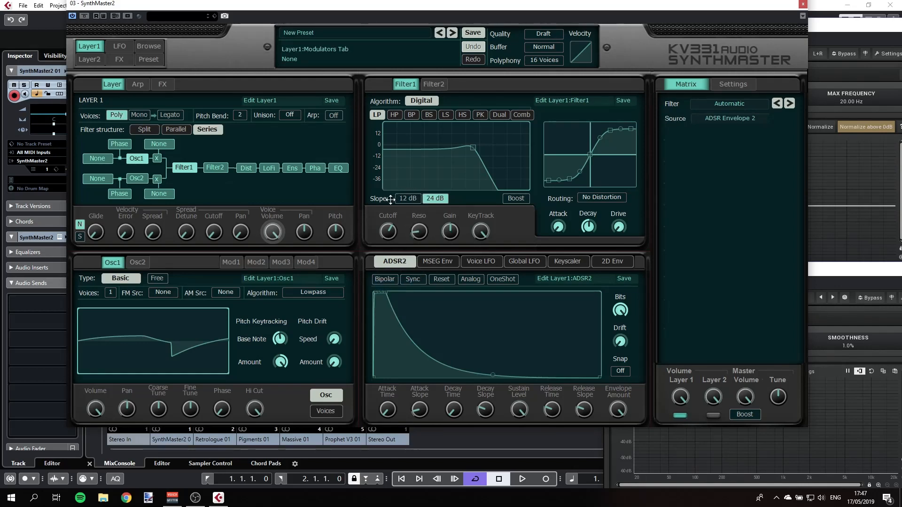
drag(388, 233, 398, 233)
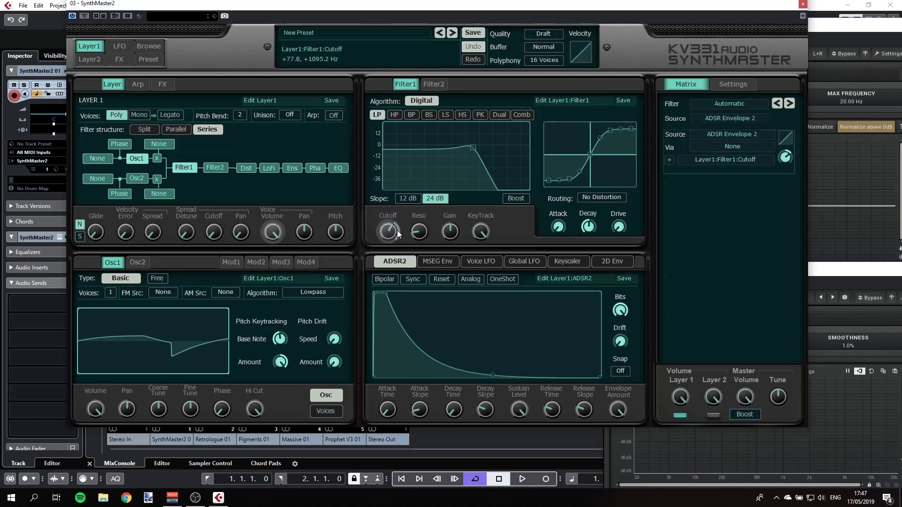
Step: Uncover the oscilloscope and analyzer, and give ADSR2 a long attack time with an attack slope of about 0.285
drag(567, 7, 385, 4)
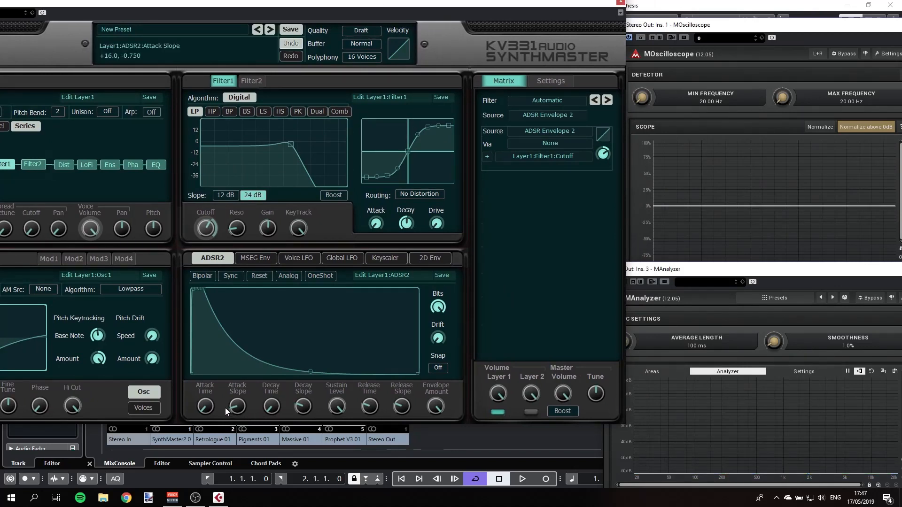
drag(203, 409, 280, 363)
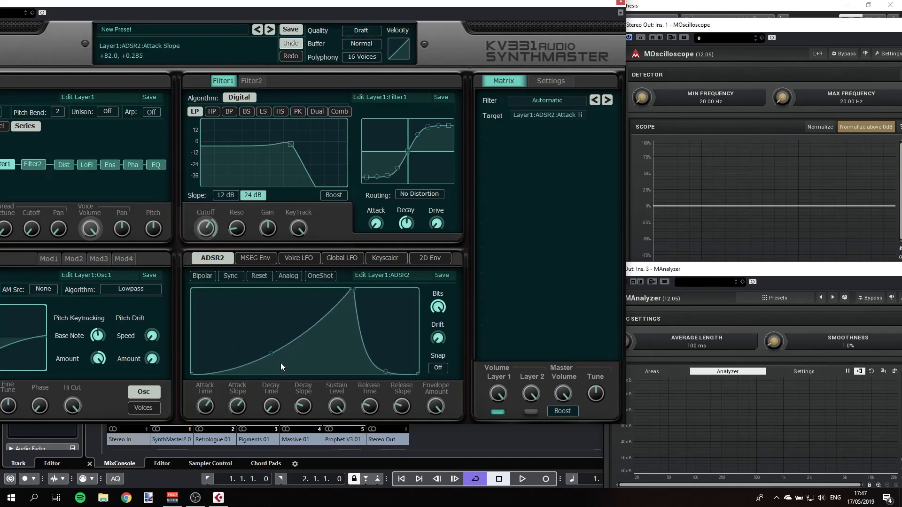
drag(210, 410, 207, 407)
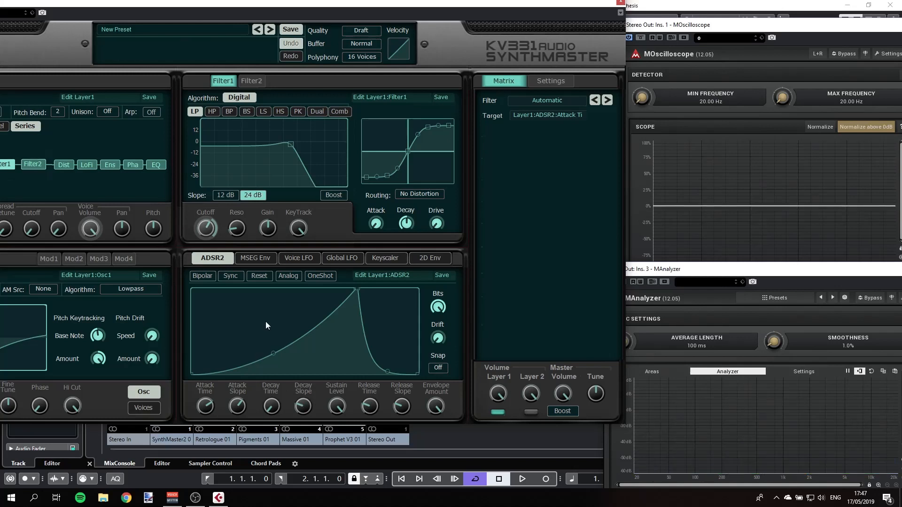
Step: Vary Filter1's cutoff from about 184 Hz upward and adjust its ADSR Envelope 2 modulation amount
drag(210, 227, 205, 242)
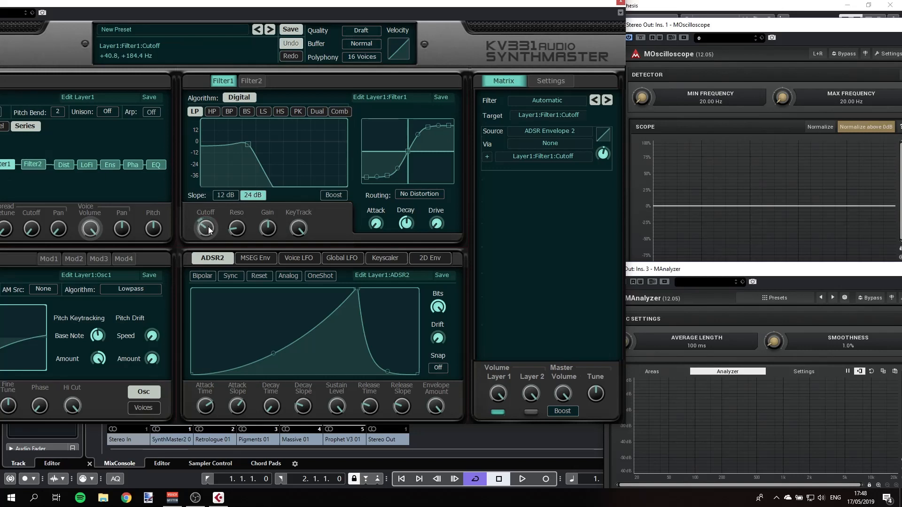
drag(204, 230, 204, 211)
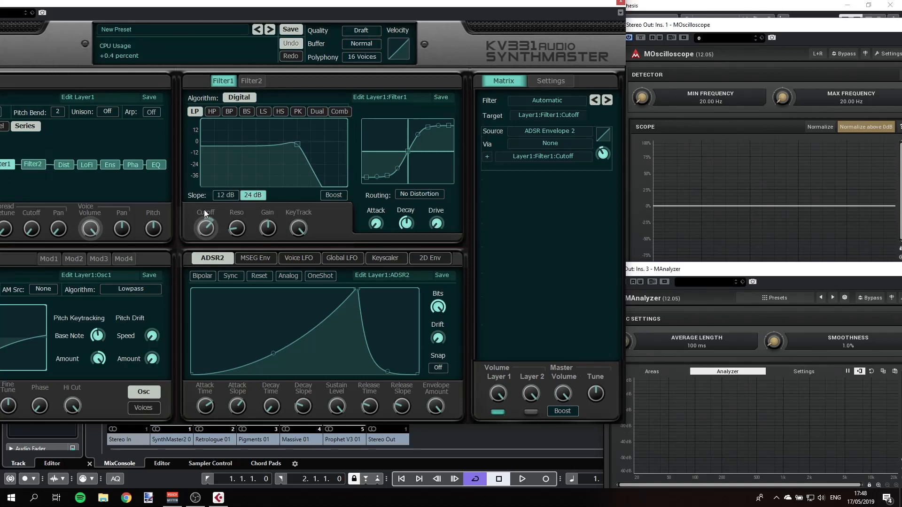
mouse_move(205, 227)
drag(205, 227, 206, 231)
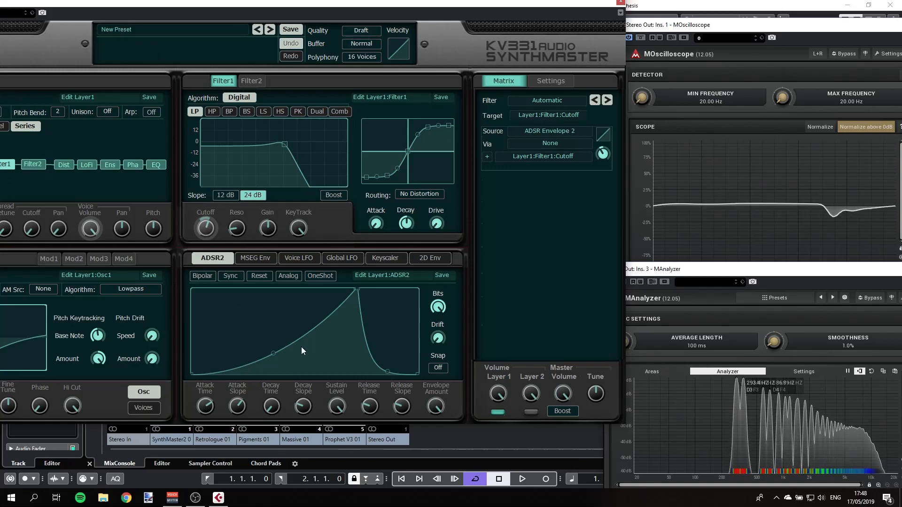
Step: Shorten ADSR2's attack time, trying 19 msec along the way, and lengthen its release time
mouse_move(211, 403)
drag(210, 407, 206, 432)
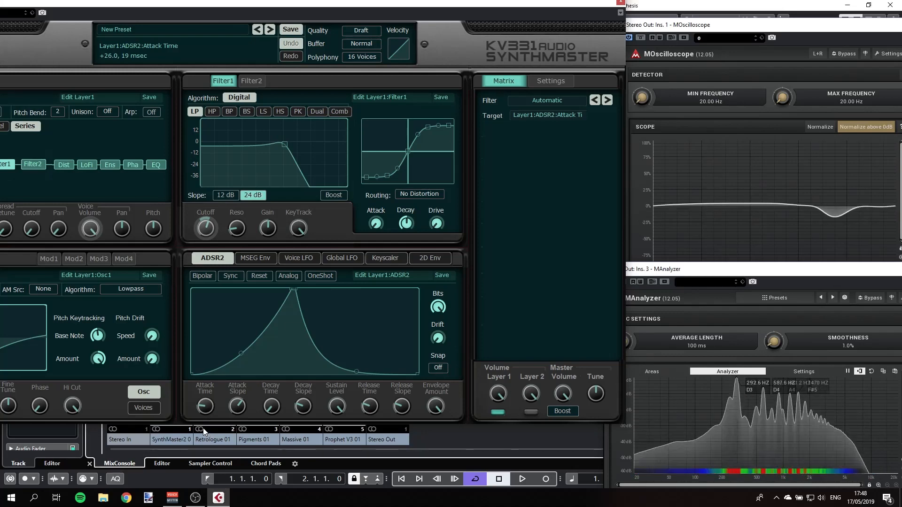
drag(201, 412, 202, 396)
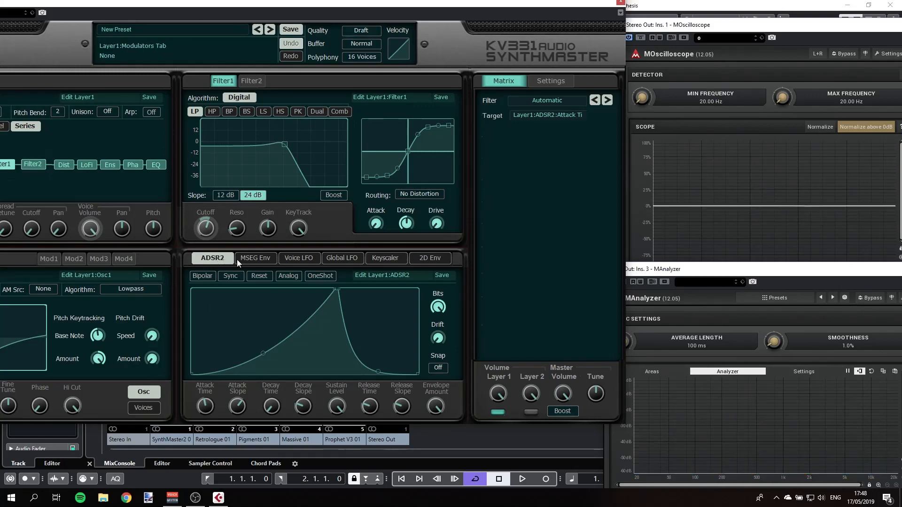
drag(403, 405, 368, 381)
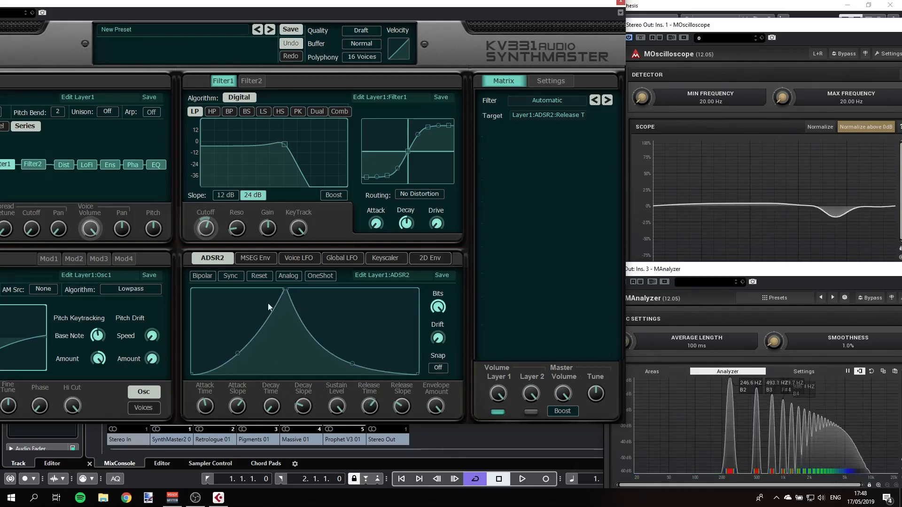
Step: Shape the ADSR1 envelope with a longer release, a decay time of 11 msec and a lower sustain level
click(219, 262)
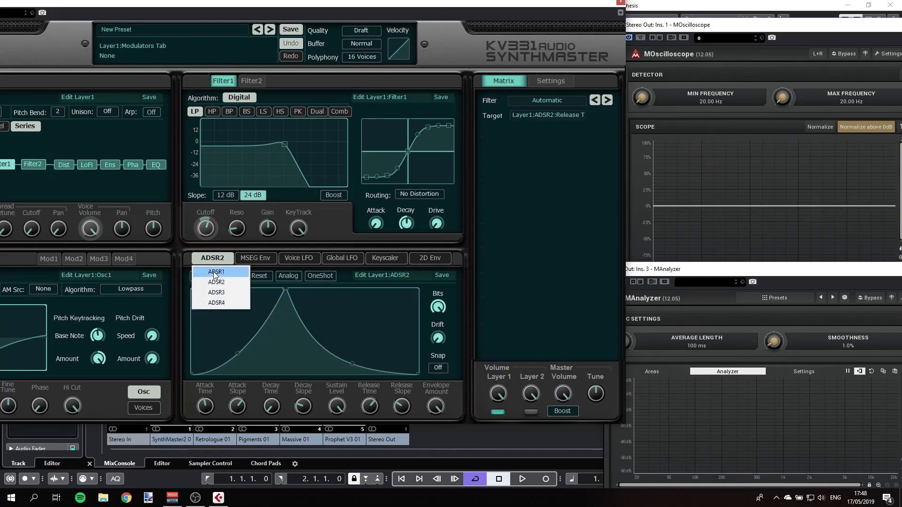
click(229, 273)
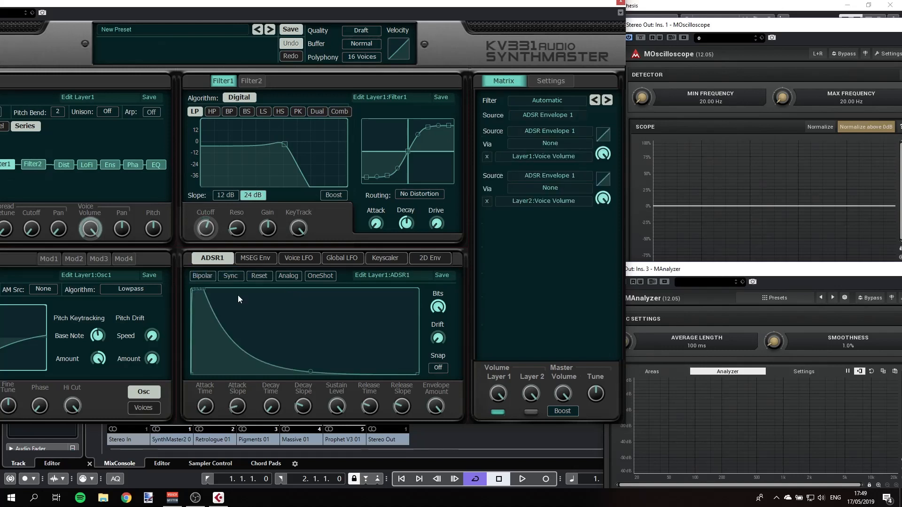
mouse_move(377, 405)
mouse_down()
mouse_move(370, 382)
mouse_move(371, 407)
mouse_up()
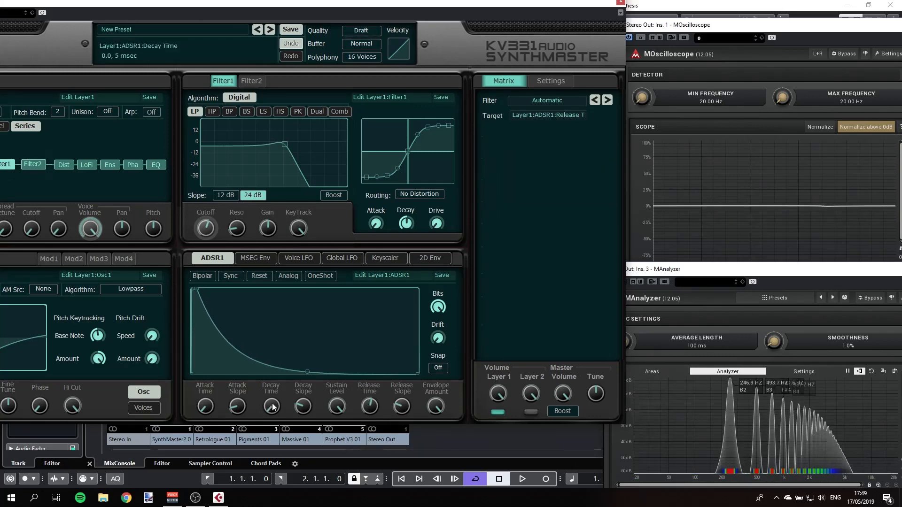
drag(271, 408, 272, 402)
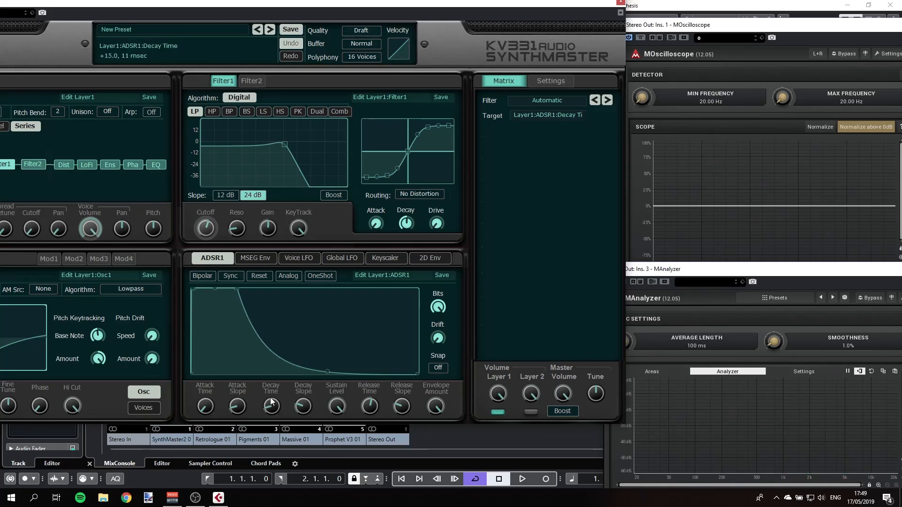
drag(342, 410, 343, 419)
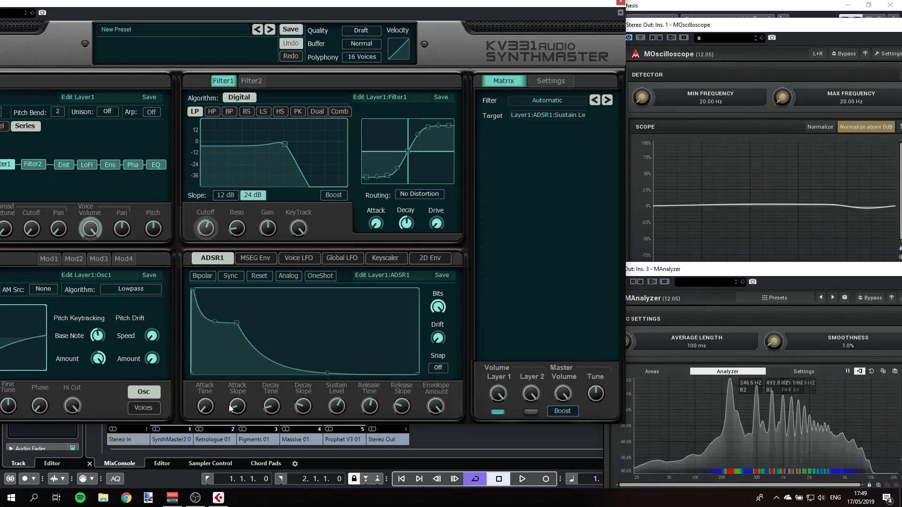
Step: Bend ADSR1's attack curve into a gradual rise and set its attack time to 16 msec after trying 85 msec
drag(205, 406, 205, 390)
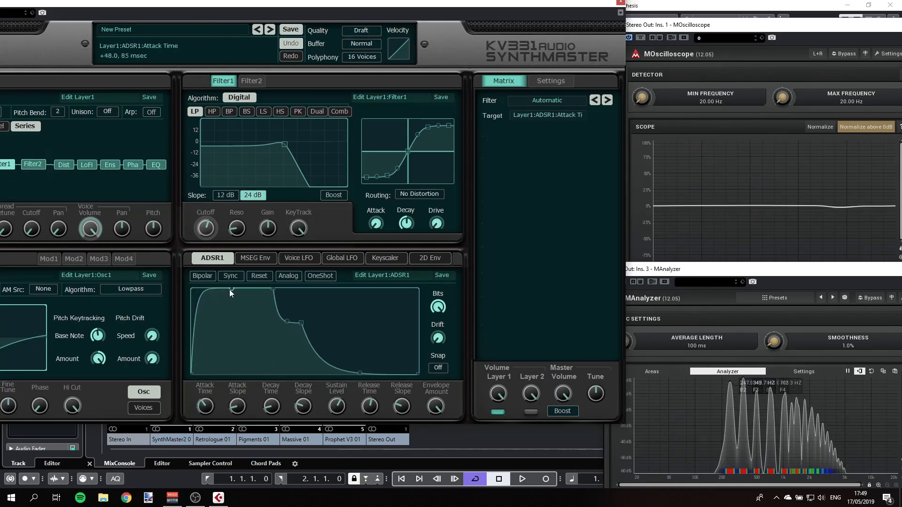
drag(231, 290, 252, 342)
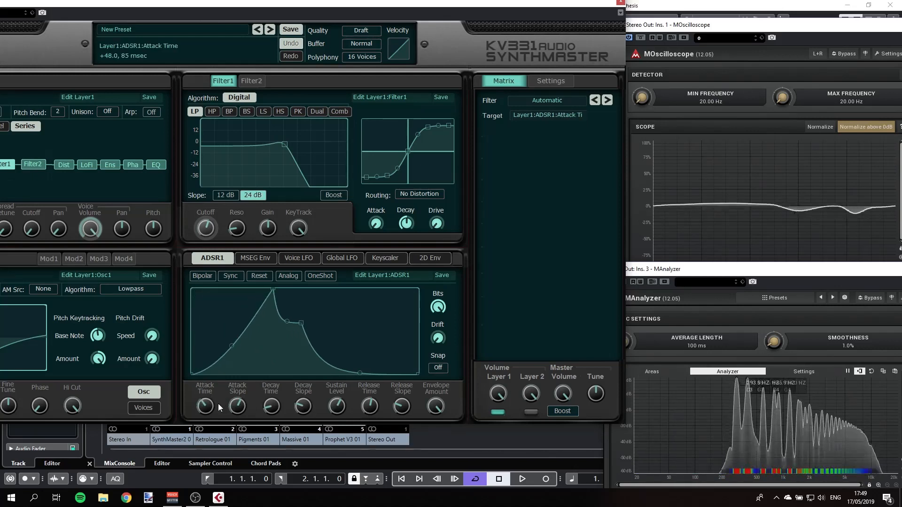
mouse_move(205, 406)
mouse_down()
mouse_move(209, 385)
mouse_move(211, 416)
mouse_up()
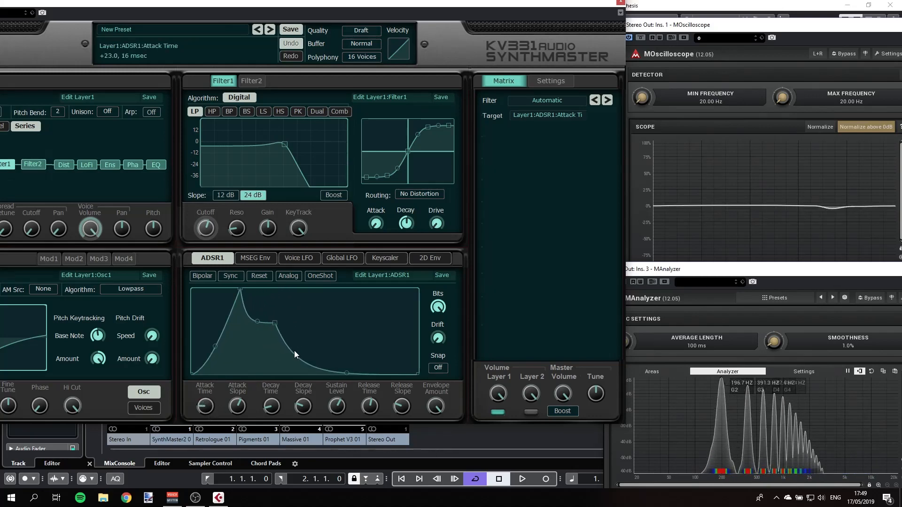
Step: Close SynthMaster2, open the Prophet V3 instrument from its track and move its window so it is fully in view
click(620, 2)
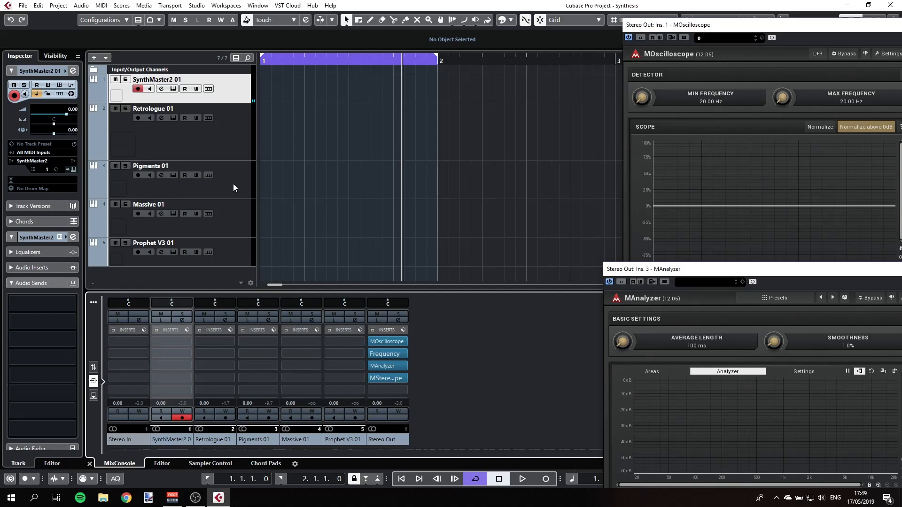
click(232, 250)
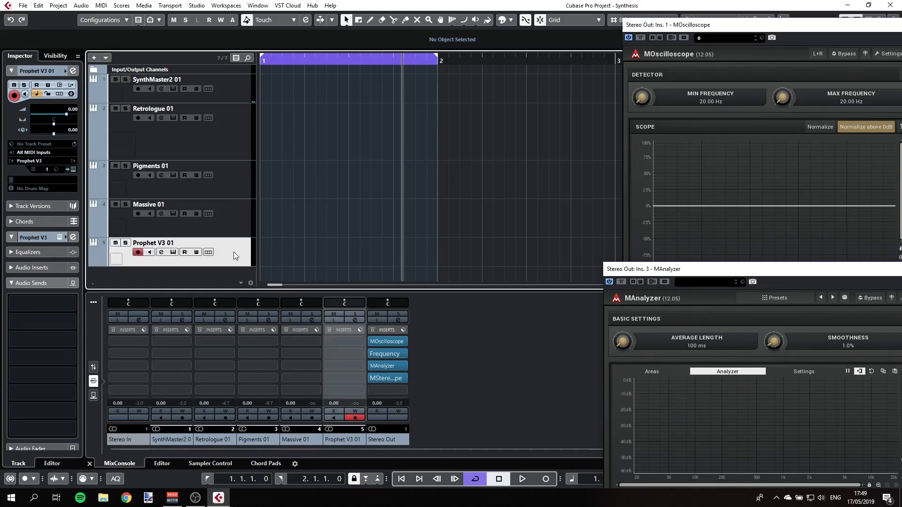
click(172, 254)
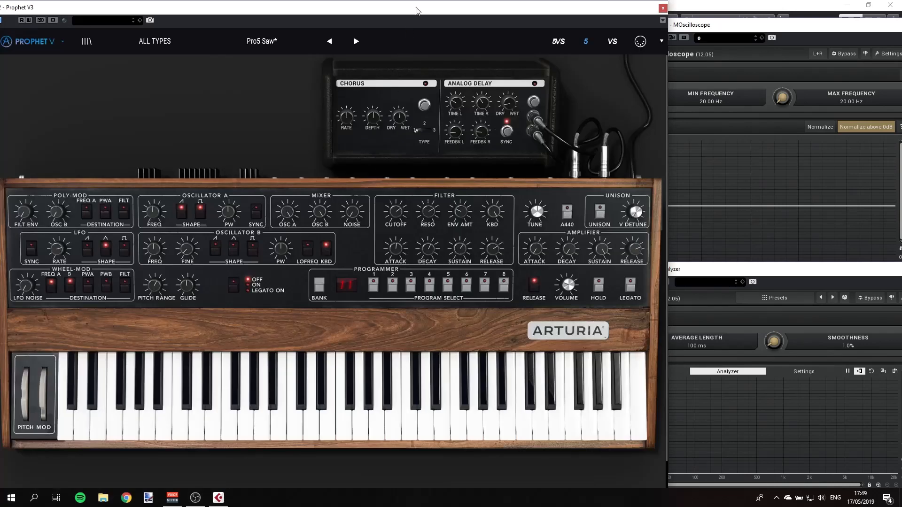
drag(416, 11, 525, 10)
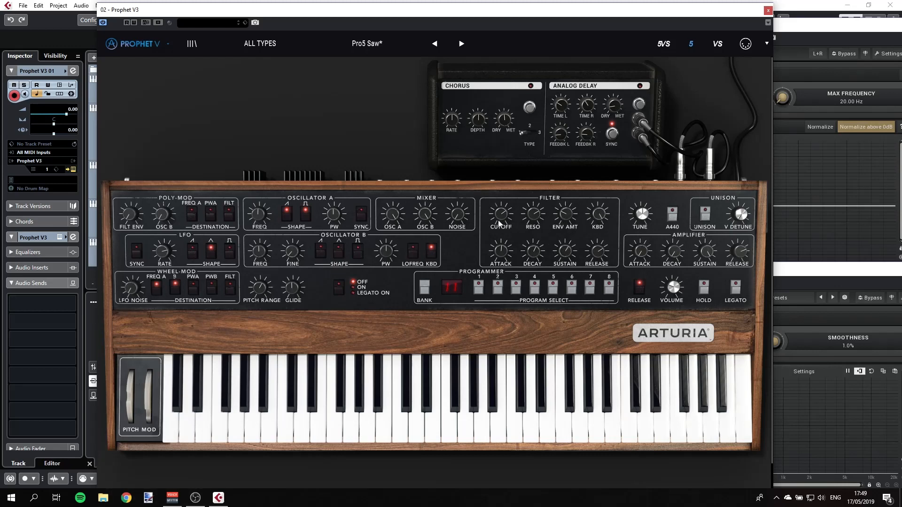
Step: Reload the original Pro5 Saw preset and move the Prophet window so the oscilloscope and analyzer are uncovered
click(434, 44)
click(458, 46)
drag(499, 15, 371, 10)
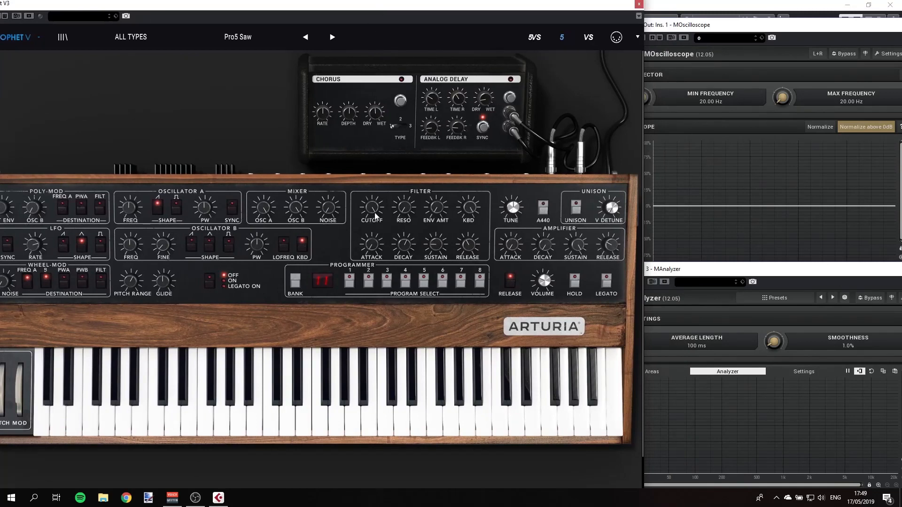
Step: Sweep the Prophet filter's cutoff and adjust its resonance
drag(373, 204, 372, 207)
drag(376, 209, 382, 210)
mouse_move(372, 207)
mouse_down()
mouse_move(380, 236)
mouse_move(377, 186)
mouse_move(378, 222)
mouse_up()
mouse_move(405, 207)
mouse_down()
mouse_move(404, 182)
mouse_move(402, 201)
mouse_up()
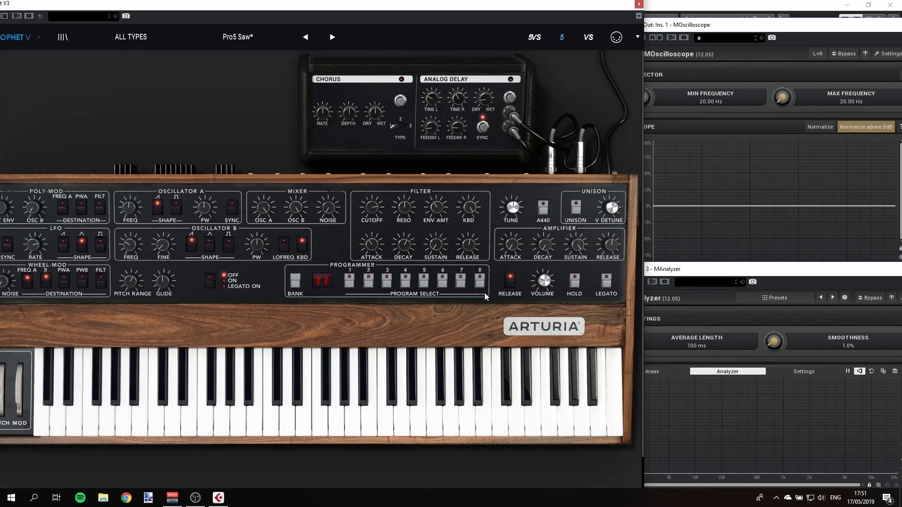
Step: Close the Prophet V3 window and open the Pigments instrument from its track
click(639, 6)
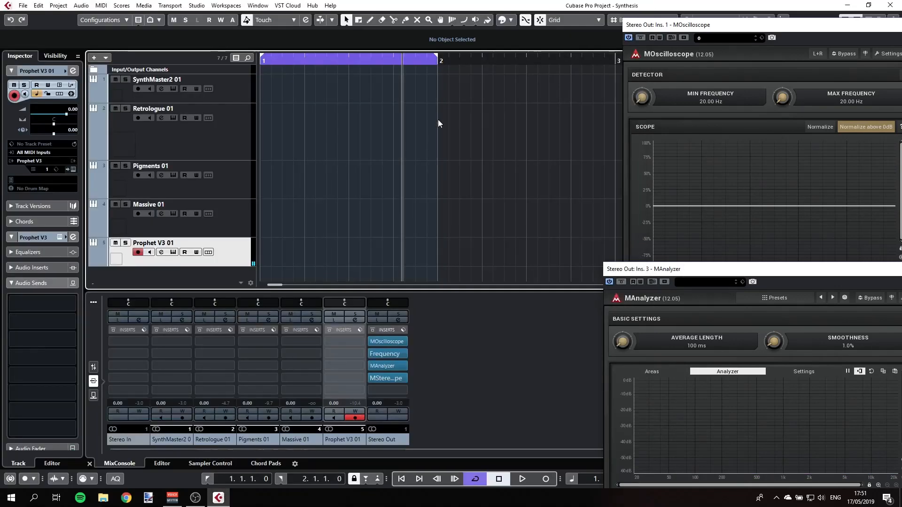
click(143, 179)
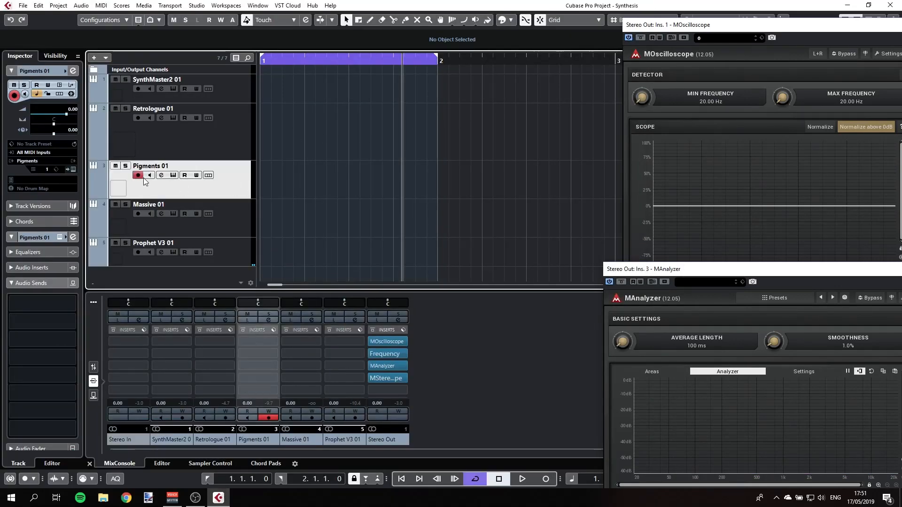
click(176, 175)
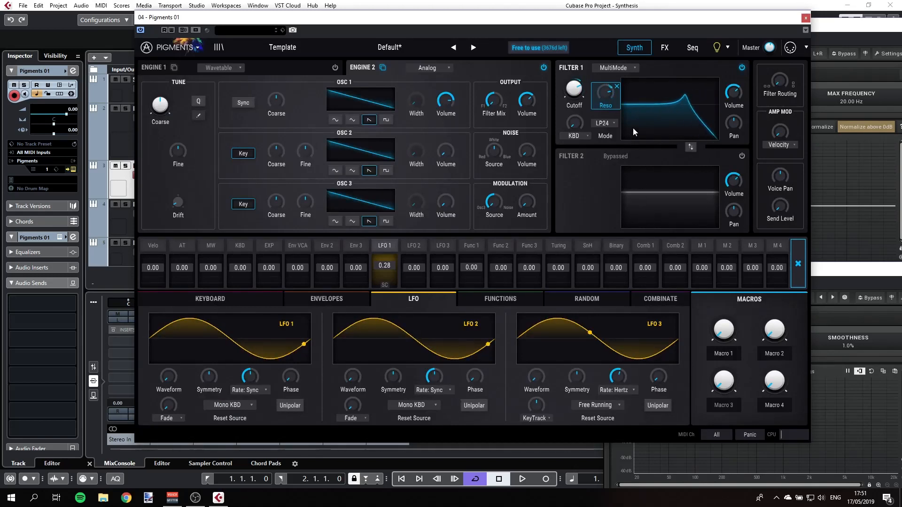
Step: Try the SEM type for Filter 1, switch it to Mini and set its resonance to 0.608
click(620, 67)
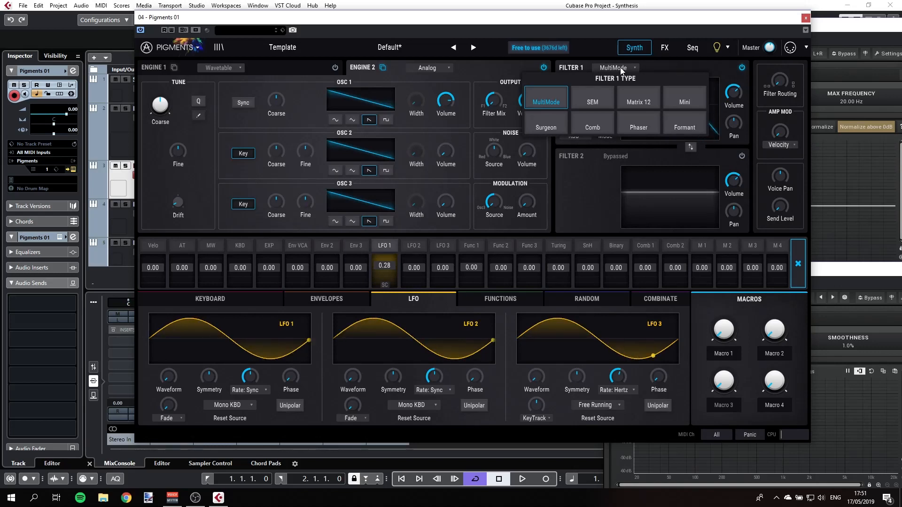
click(589, 98)
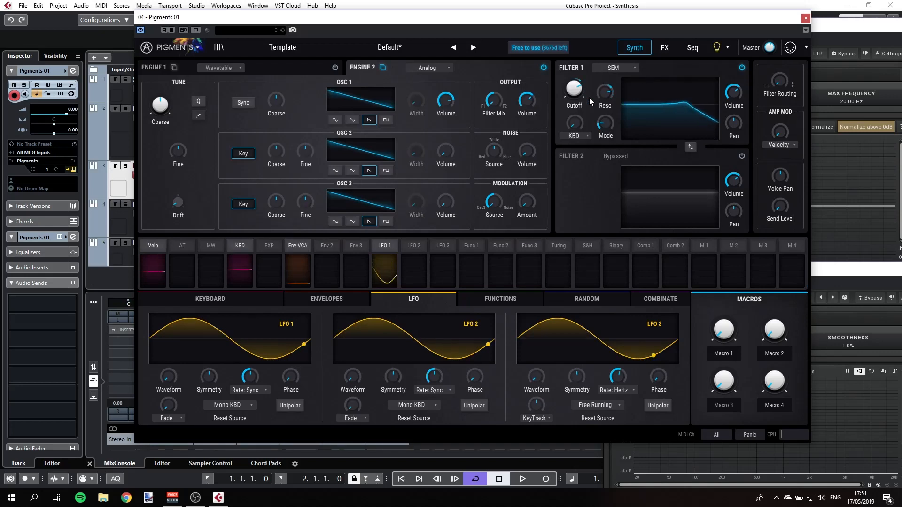
click(613, 68)
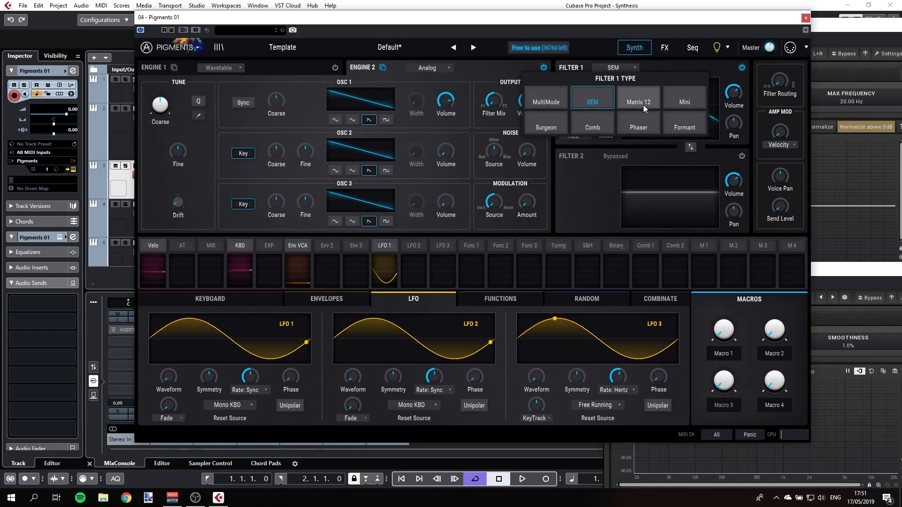
click(692, 96)
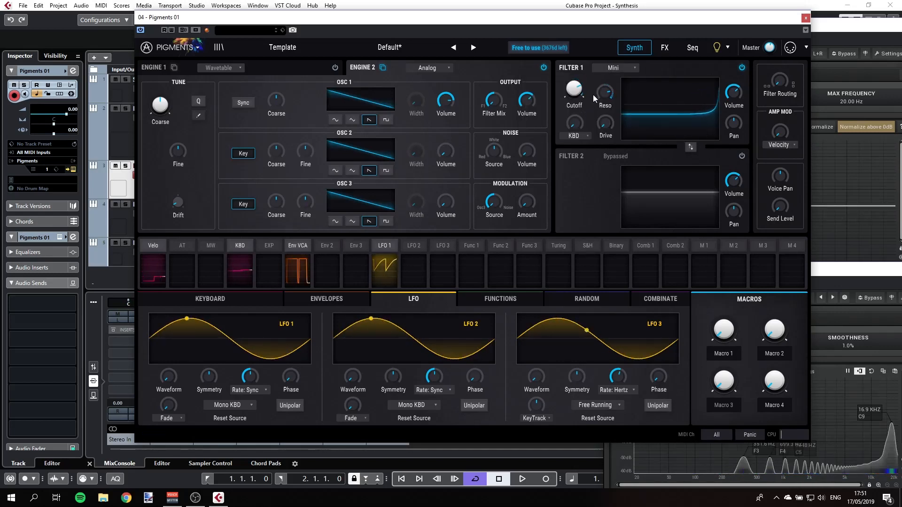
drag(605, 92, 605, 109)
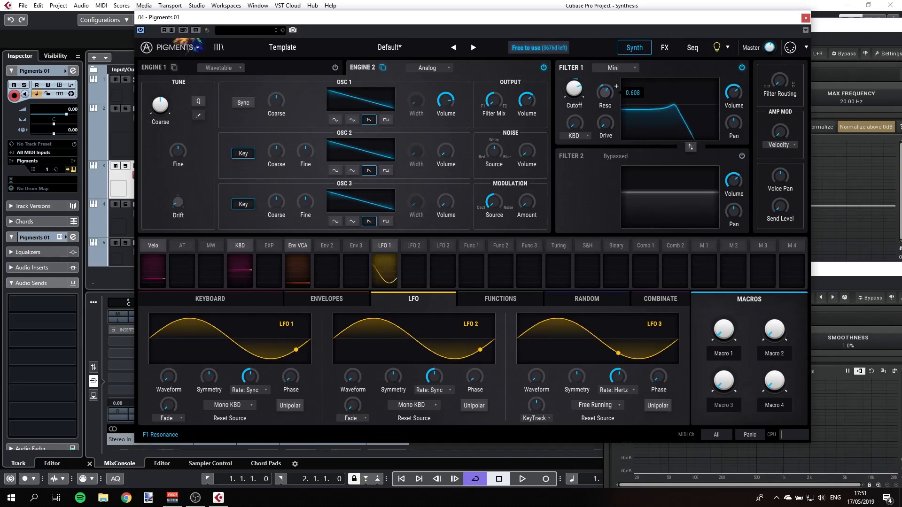
Step: Remove the LFO 1 modulation from Filter 1's resonance and open the cutoff's modulation amounts
click(616, 87)
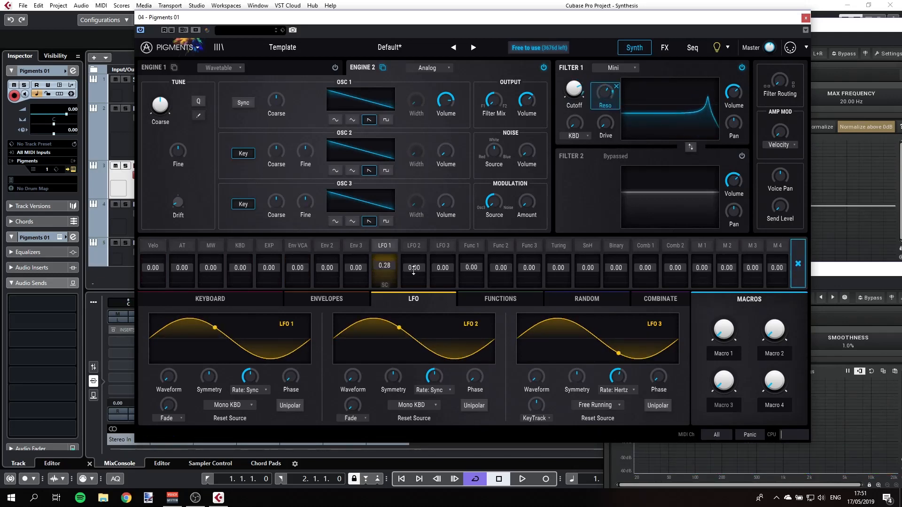
click(585, 78)
drag(385, 268, 388, 264)
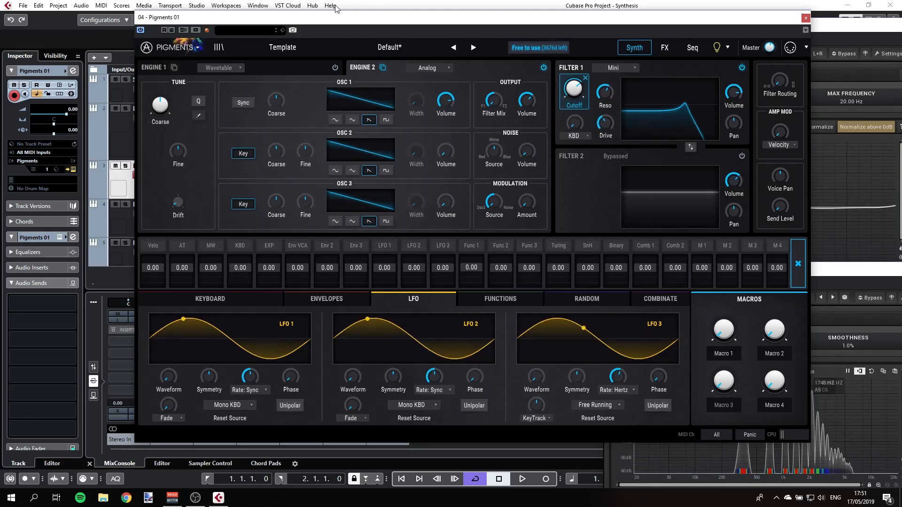
Step: Blend in Engine 2's OSC 2 as a sine wave and sweep Filter 1's cutoff
mouse_move(274, 21)
mouse_down()
mouse_move(445, 31)
mouse_move(232, 18)
mouse_move(287, 18)
mouse_up()
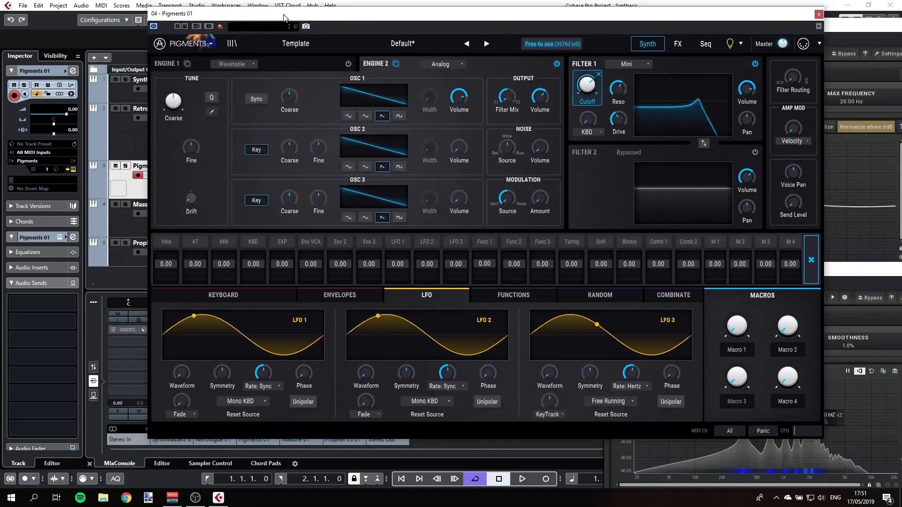
drag(458, 147, 427, 150)
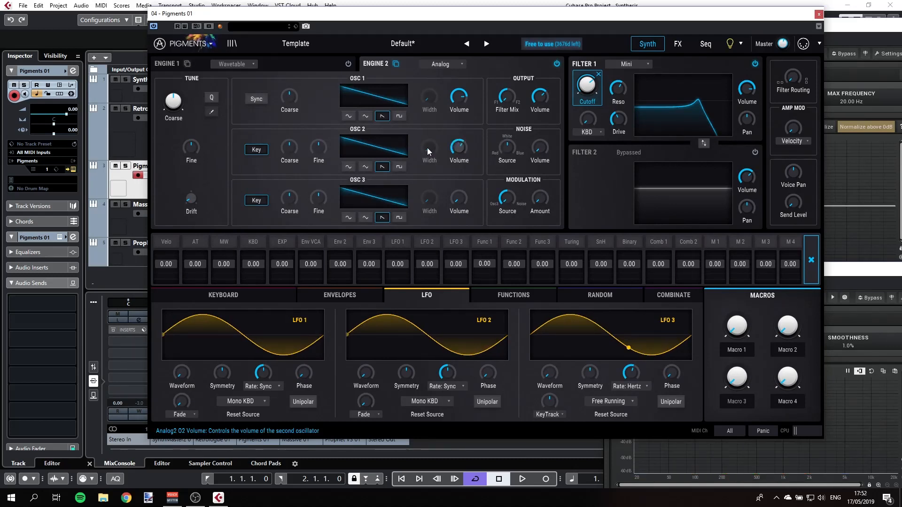
click(352, 165)
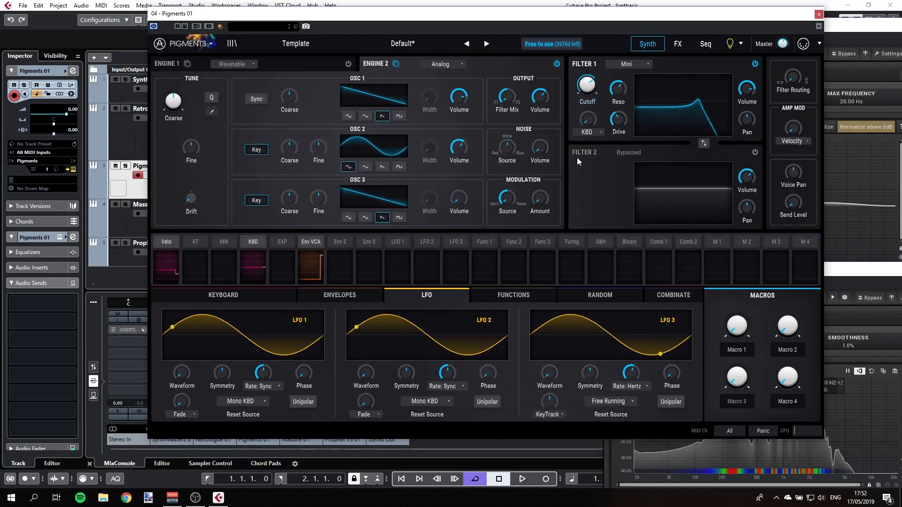
mouse_move(586, 85)
mouse_down()
mouse_move(587, 101)
mouse_move(587, 84)
mouse_up()
Step: Change Filter 1 to the Comb type in Feedforward mode and try a gain of 0.685
click(629, 63)
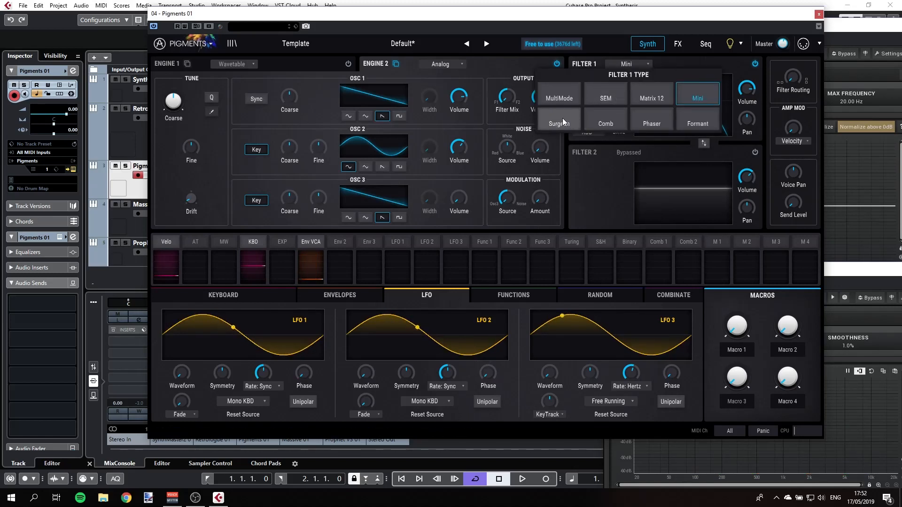
click(612, 122)
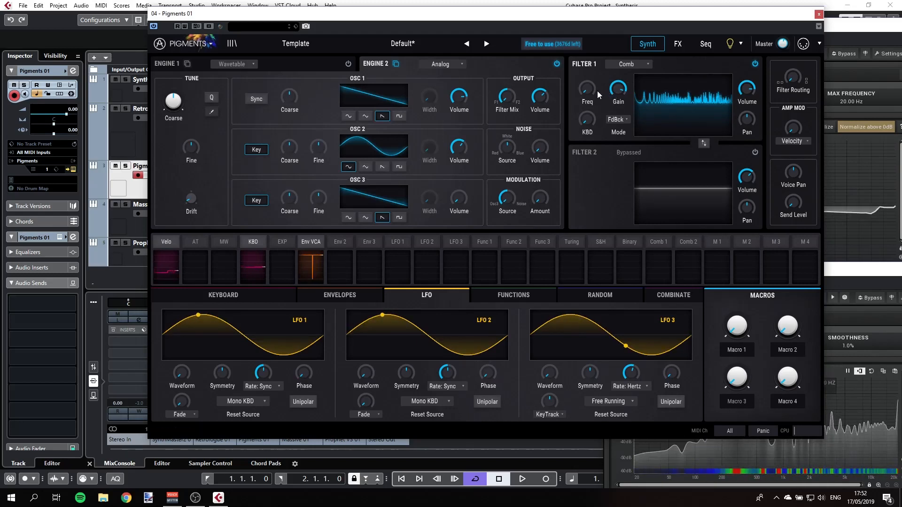
click(618, 120)
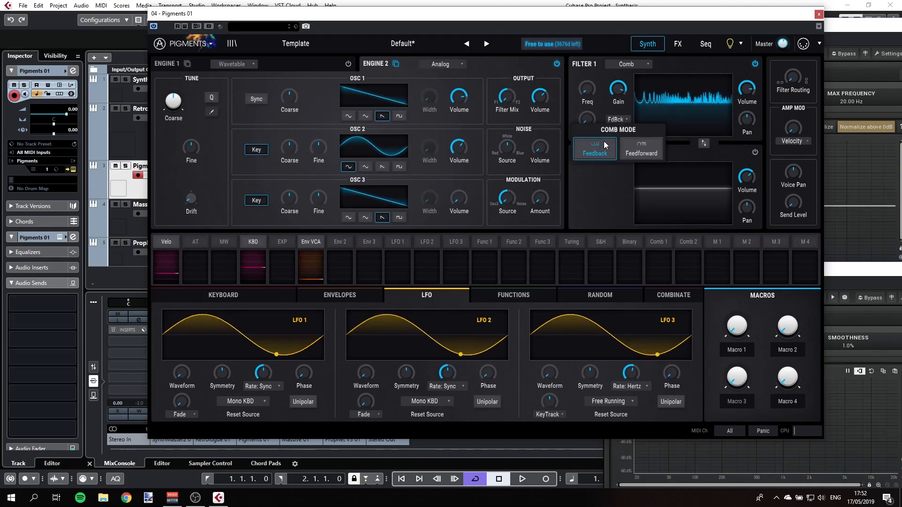
click(644, 151)
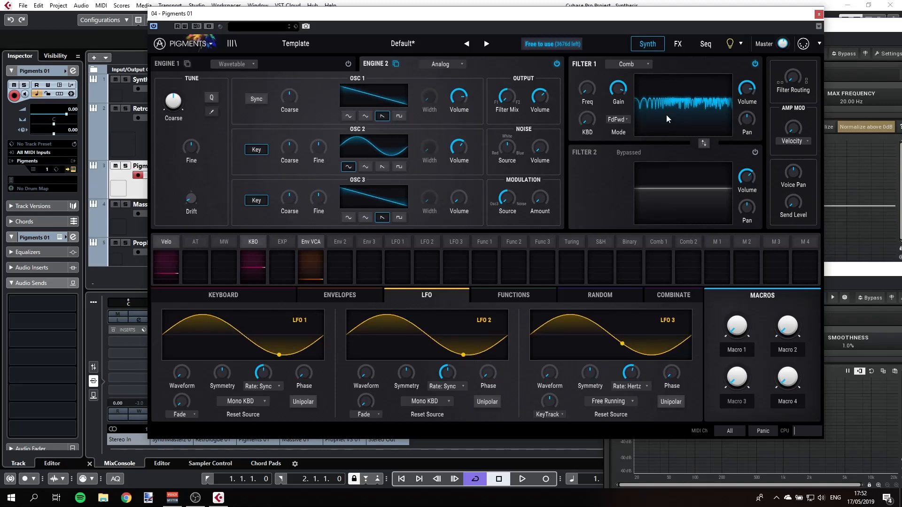
mouse_move(628, 85)
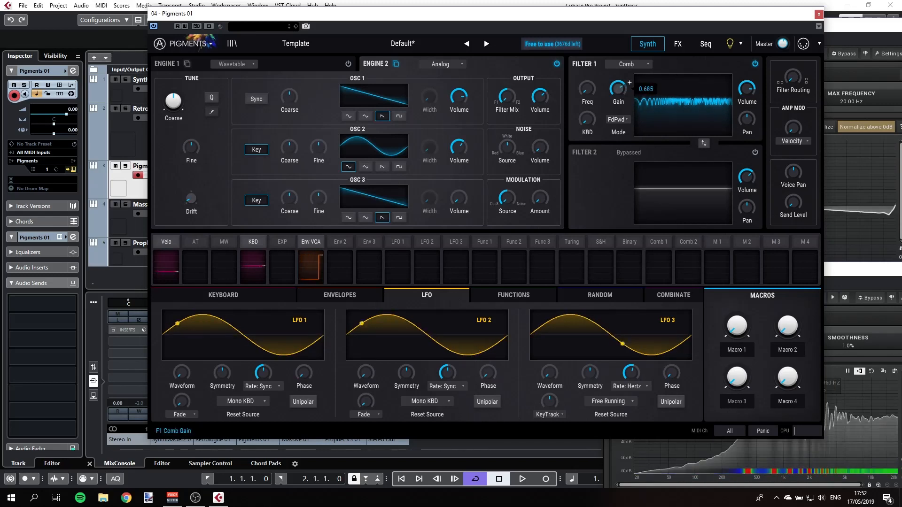
Step: Return the comb filter to Feedback mode and switch the sound source from analog Engine 2 to wavetable Engine 1
click(617, 119)
click(581, 148)
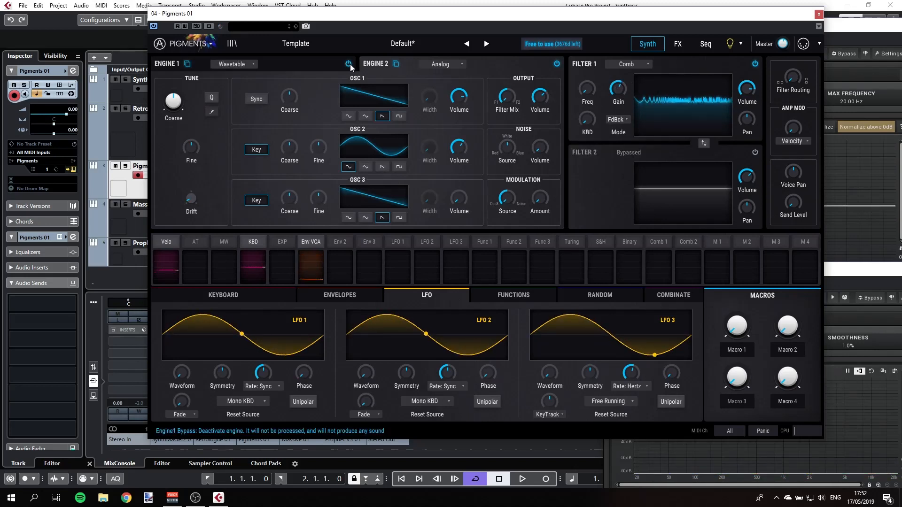
click(557, 63)
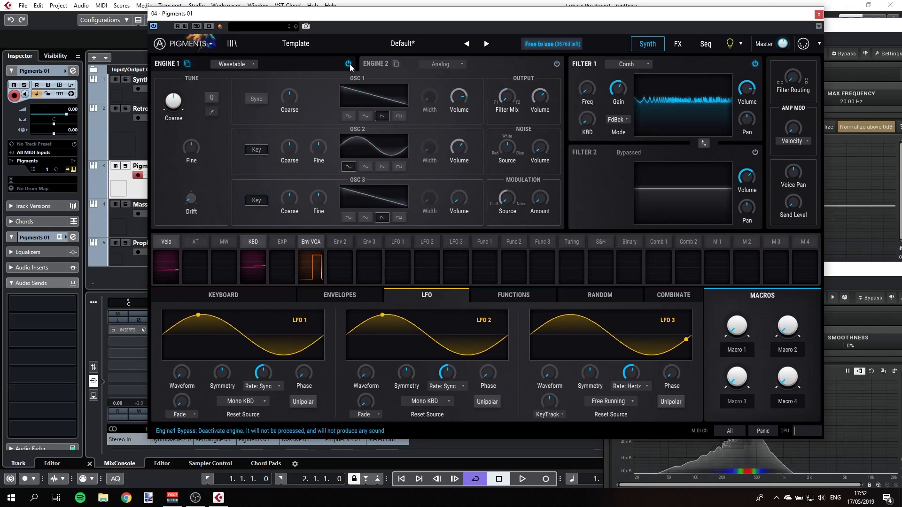
click(325, 66)
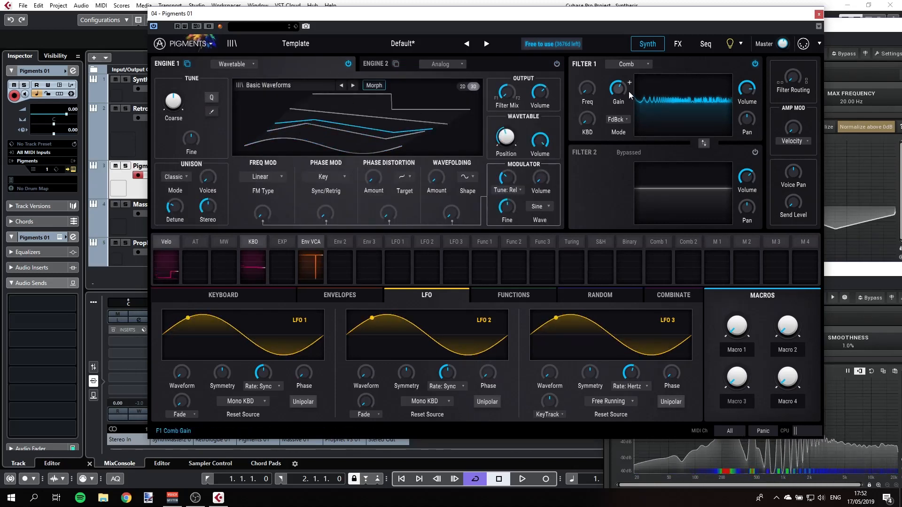
Step: Change Filter 1 to the Phaser type with 12 poles and sweep its cutoff
click(638, 63)
click(651, 123)
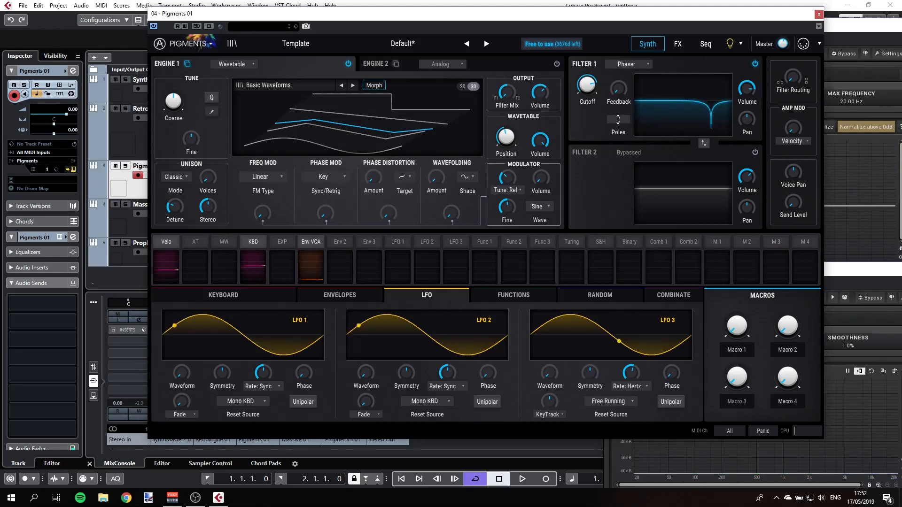
drag(618, 119, 618, 93)
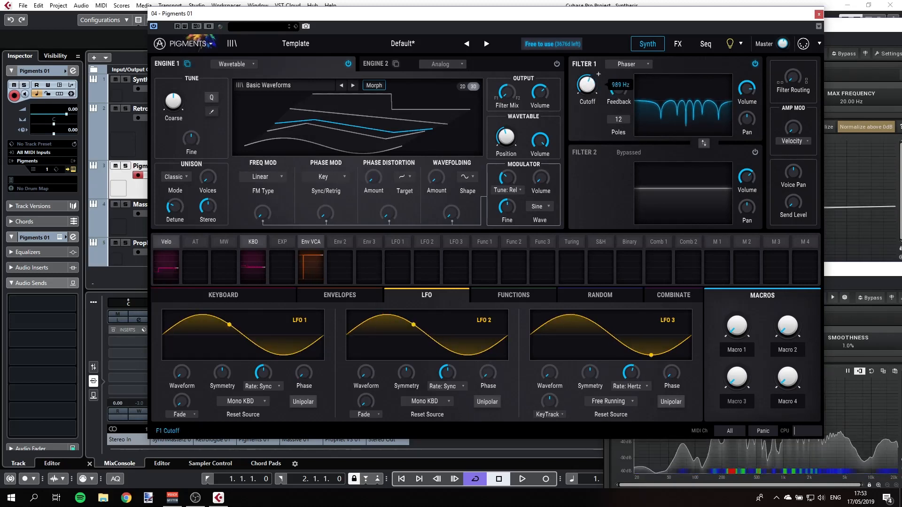
drag(594, 97, 589, 94)
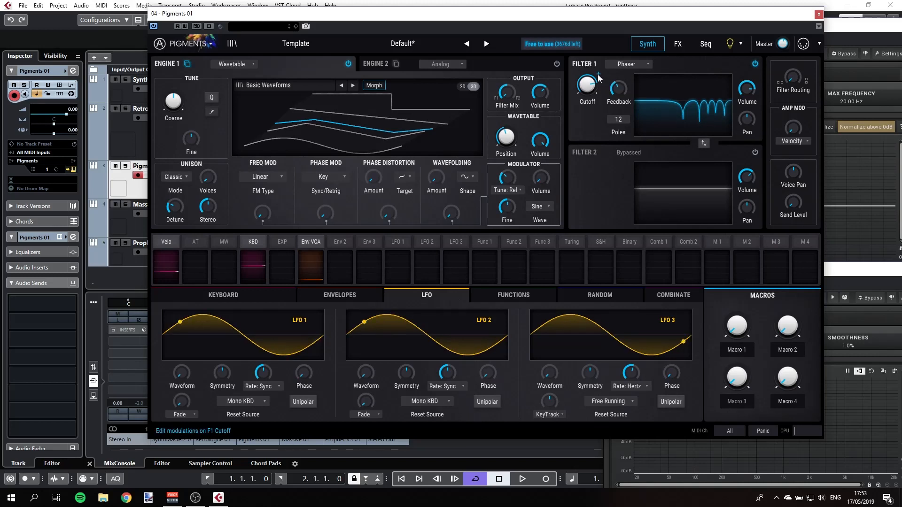
Step: Modulate the phaser cutoff with Env 2 at 0.67 and lengthen the Env VCA attack and release times
click(599, 76)
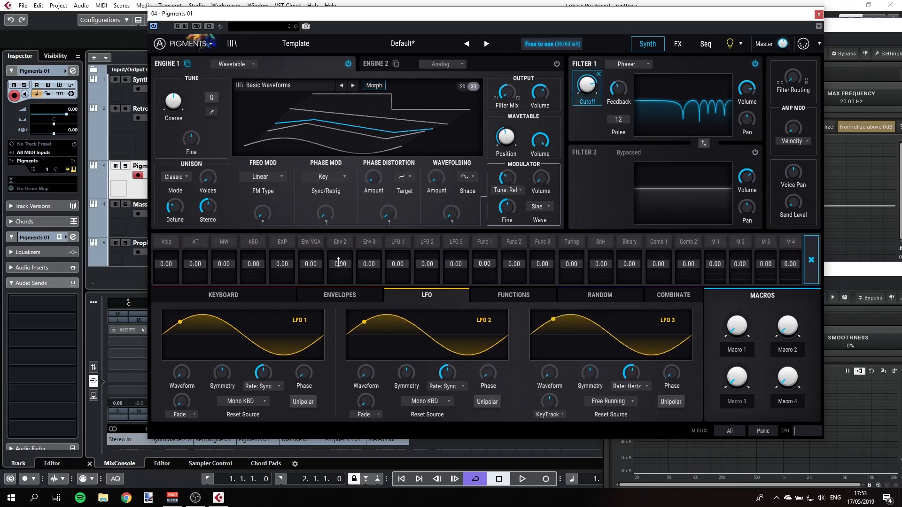
drag(338, 261, 340, 253)
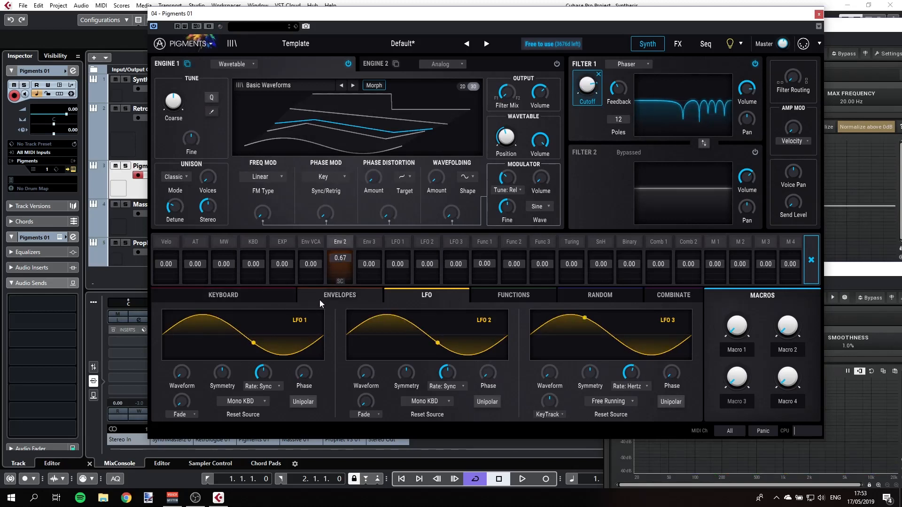
click(312, 295)
drag(182, 373, 181, 361)
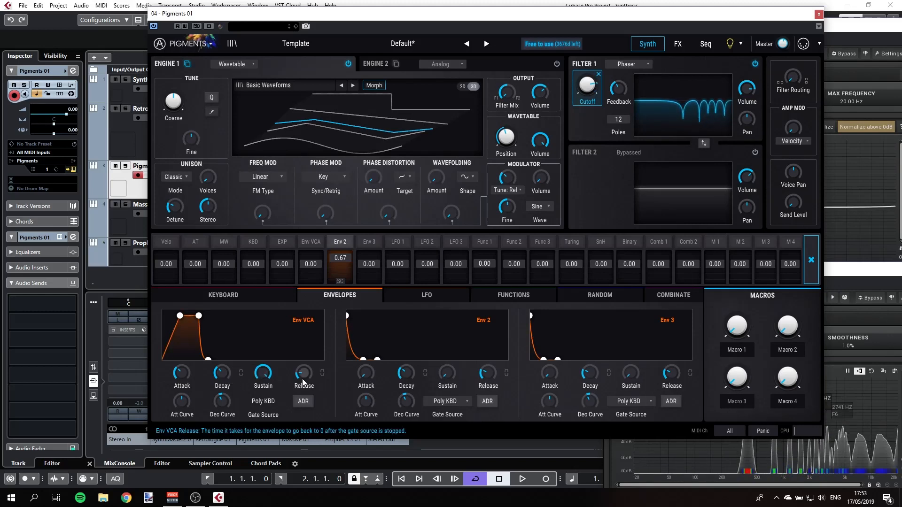
drag(303, 379, 308, 376)
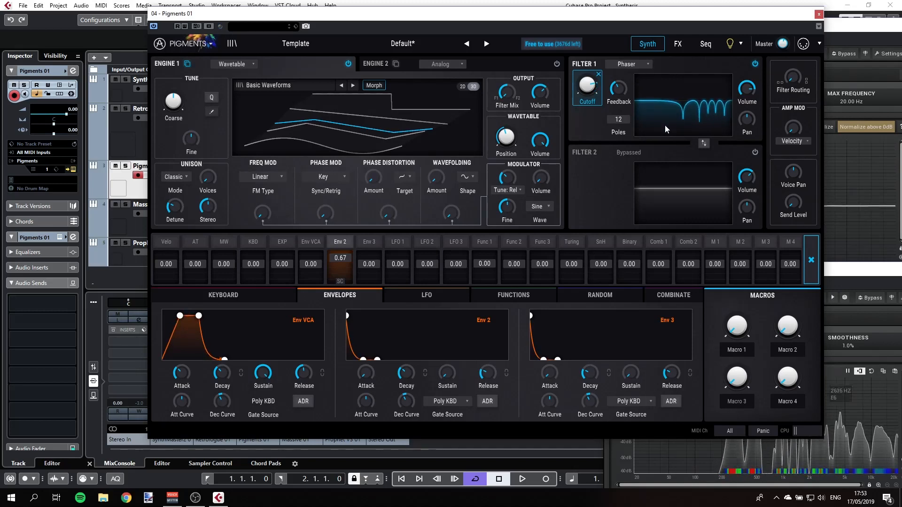
Step: Change Filter 1 to the Formant type and sweep its morph amount, ending at 0.328
click(630, 64)
click(692, 152)
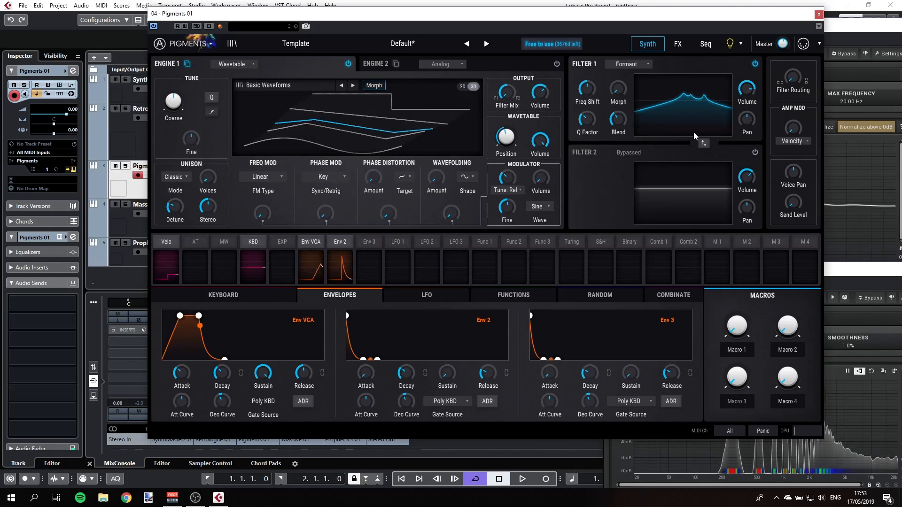
drag(617, 94, 617, 85)
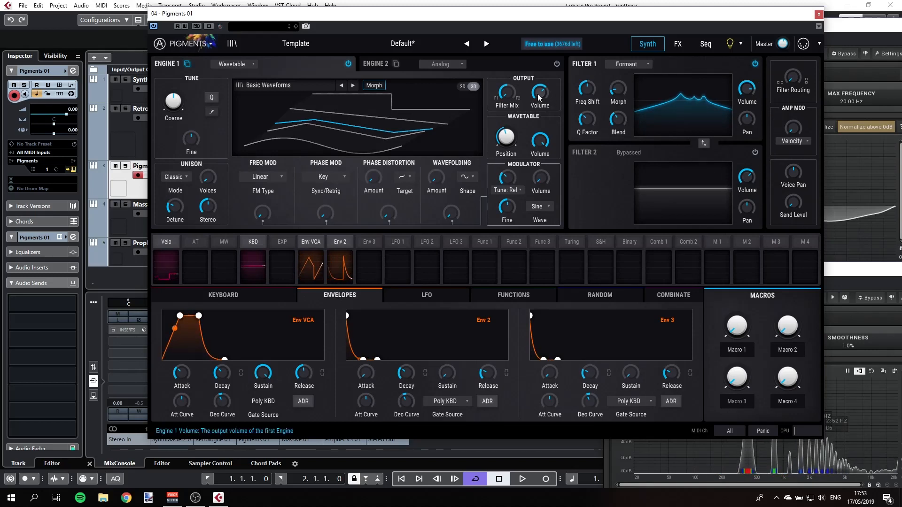
mouse_move(547, 142)
mouse_down()
mouse_move(547, 155)
mouse_move(547, 144)
mouse_up()
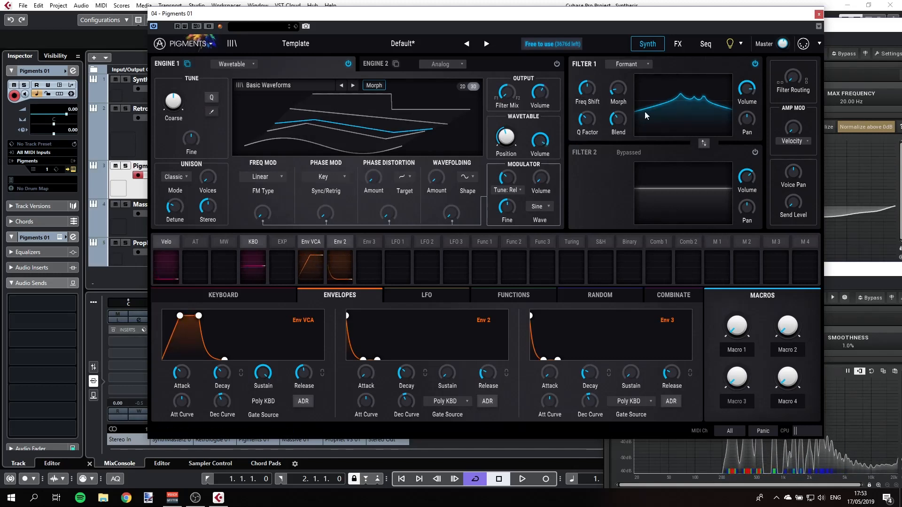
mouse_move(621, 96)
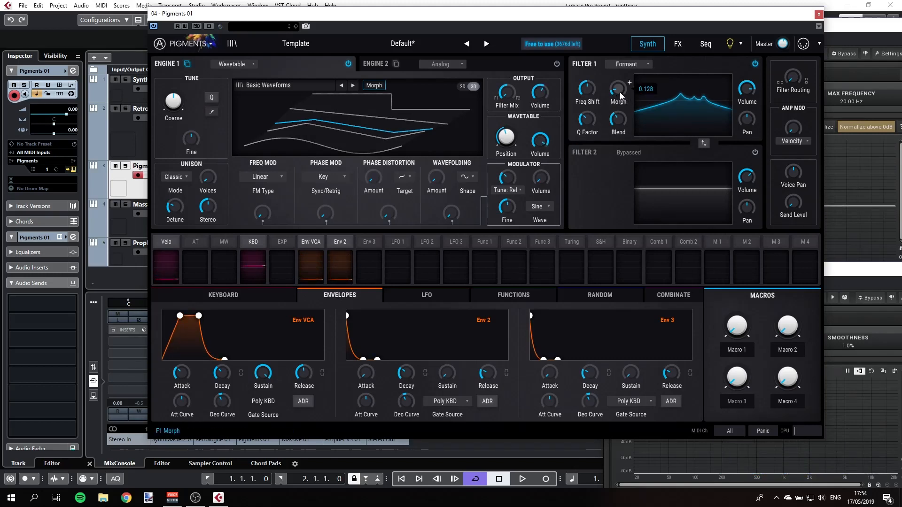
mouse_move(620, 96)
mouse_down()
mouse_move(620, 103)
mouse_move(622, 92)
mouse_up()
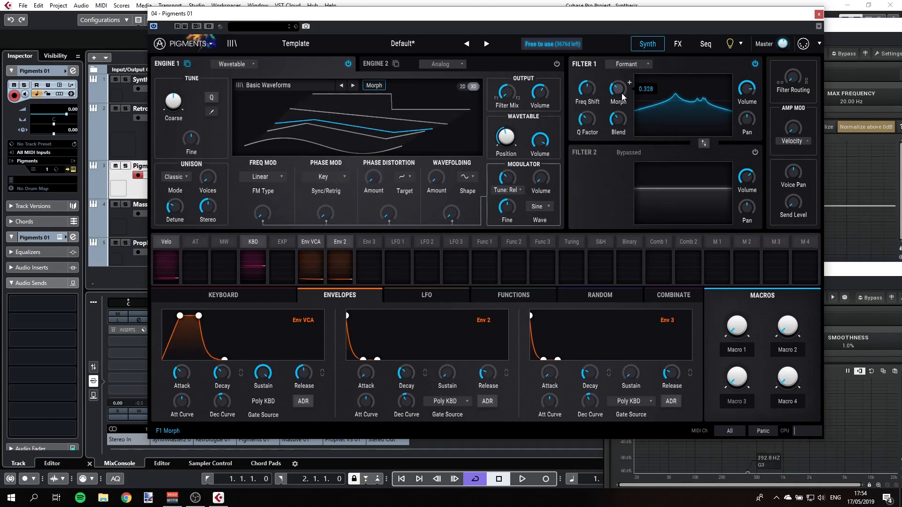
Step: Modulate the formant filter's morph with LFO 1 at 0.43, and close the Pigments window
click(629, 83)
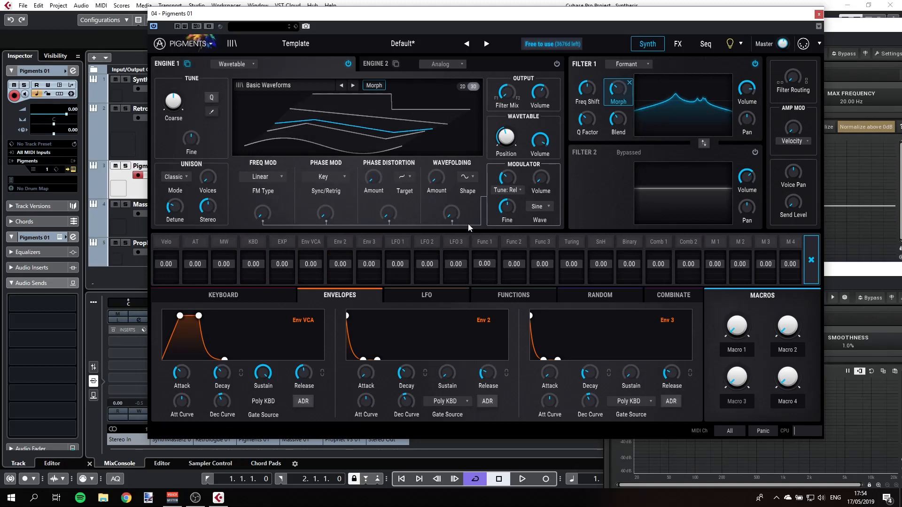
drag(402, 265, 402, 256)
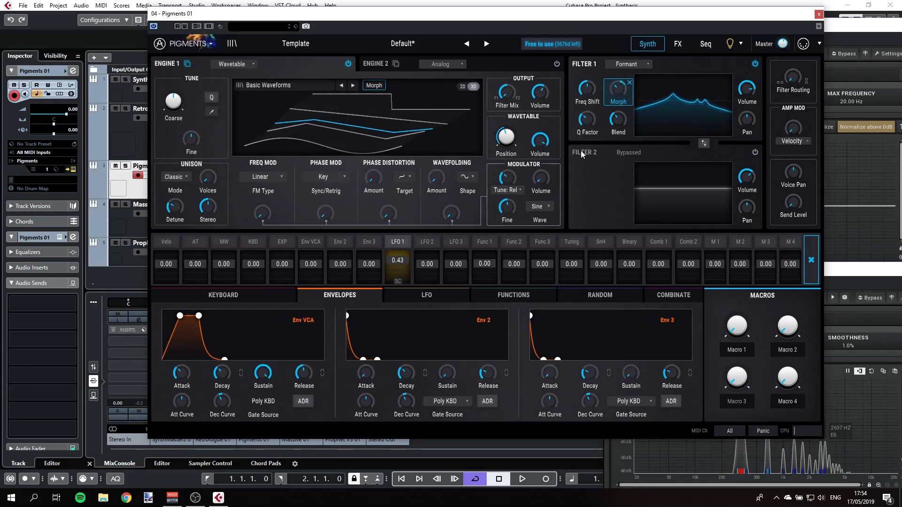
click(818, 16)
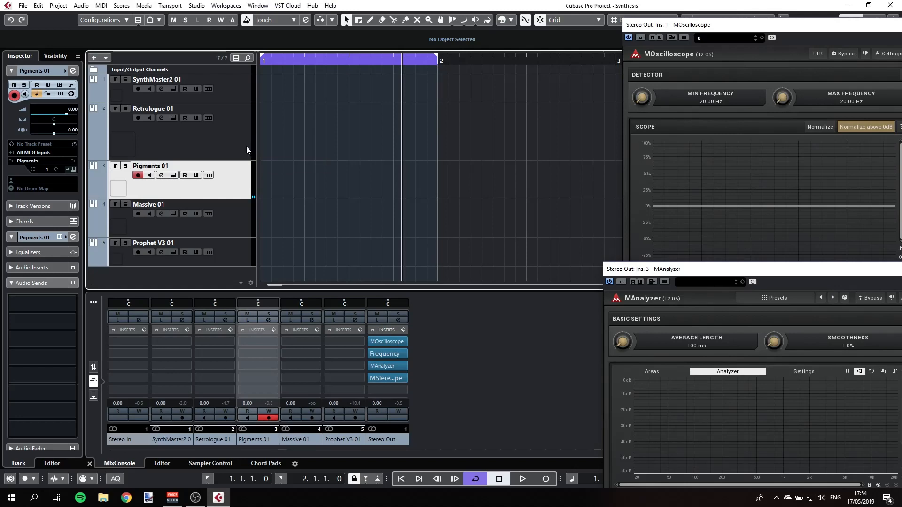
Step: Switch to the Massive instrument, move its window clear of the track list, and start a new sound
click(230, 217)
click(173, 215)
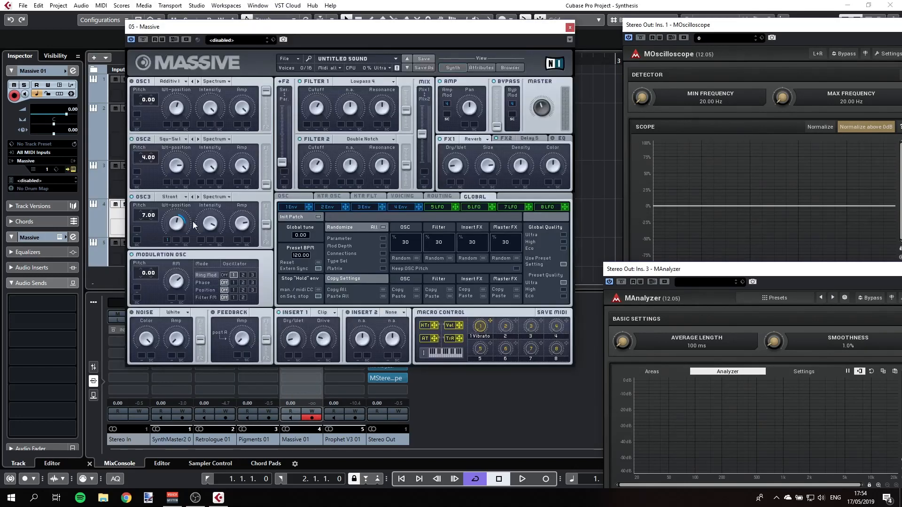
drag(268, 34, 475, 37)
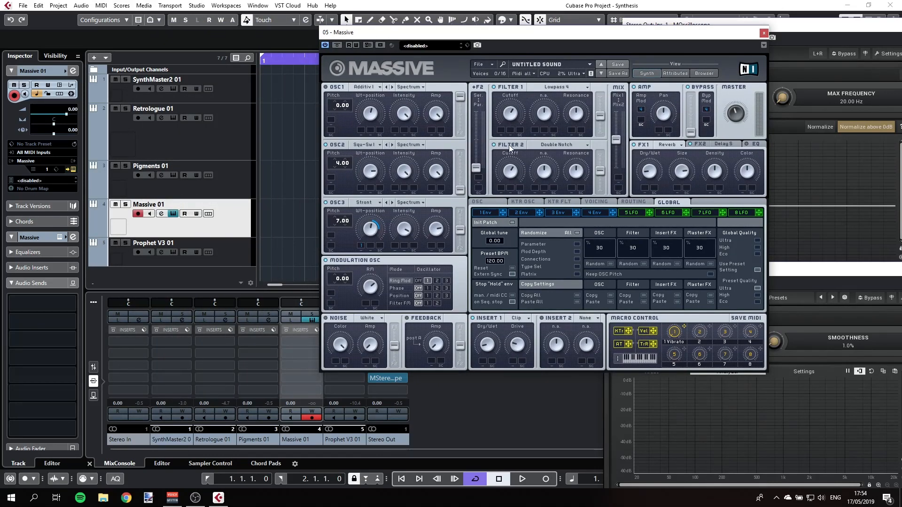
click(494, 145)
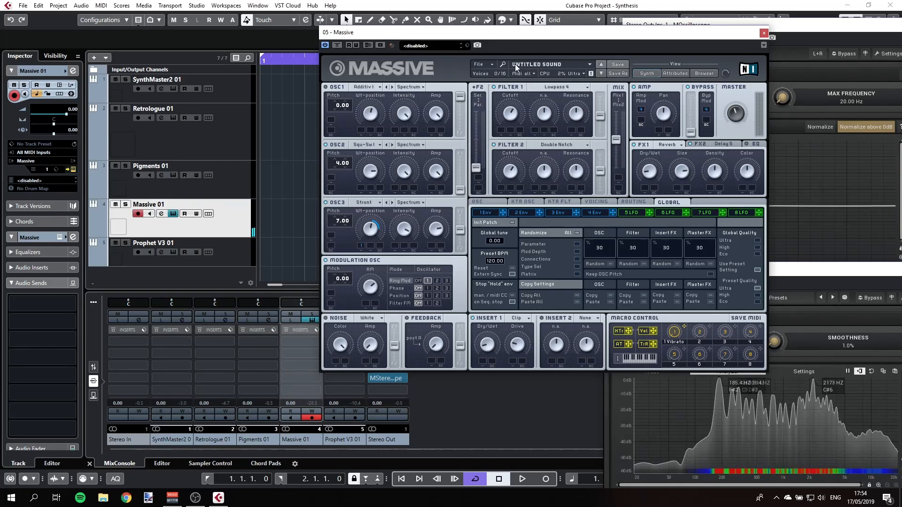
click(491, 62)
click(505, 119)
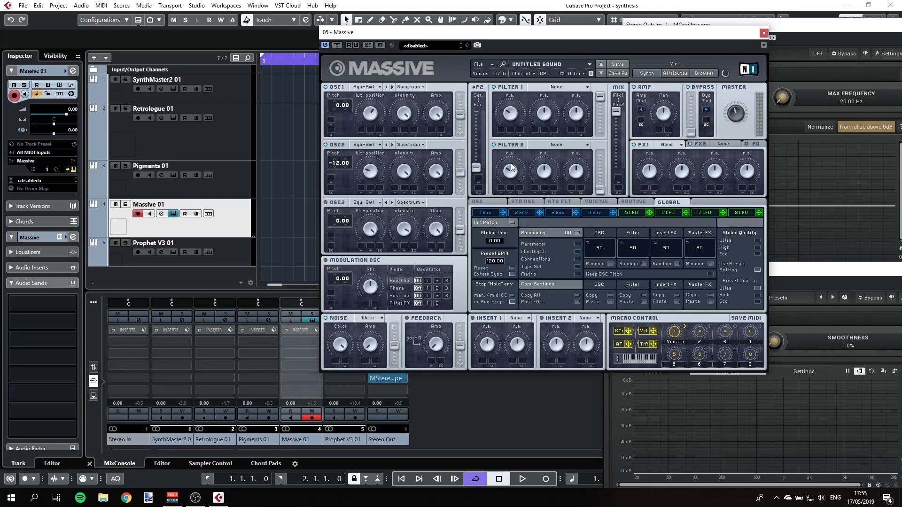
Step: Set Massive's Filter 1 to Lowpass 4 and Filter 2 to Lowpass 2
click(559, 87)
click(546, 119)
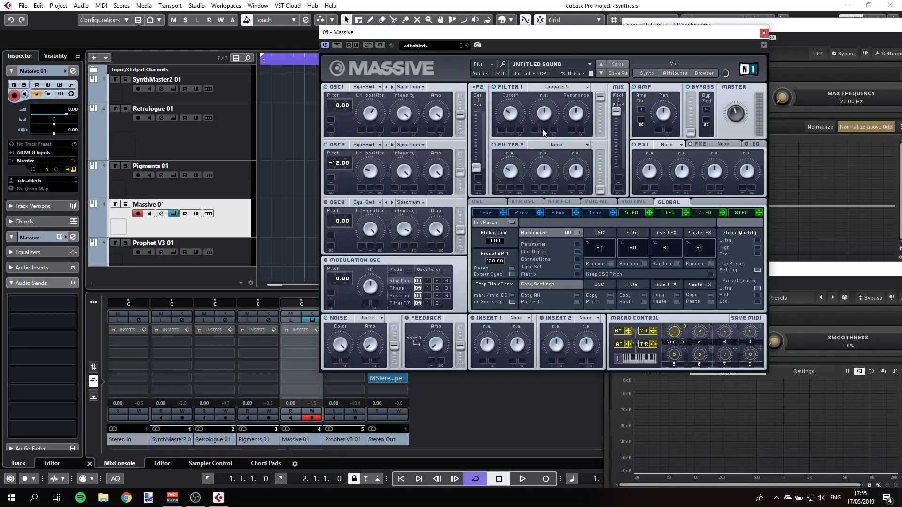
click(551, 147)
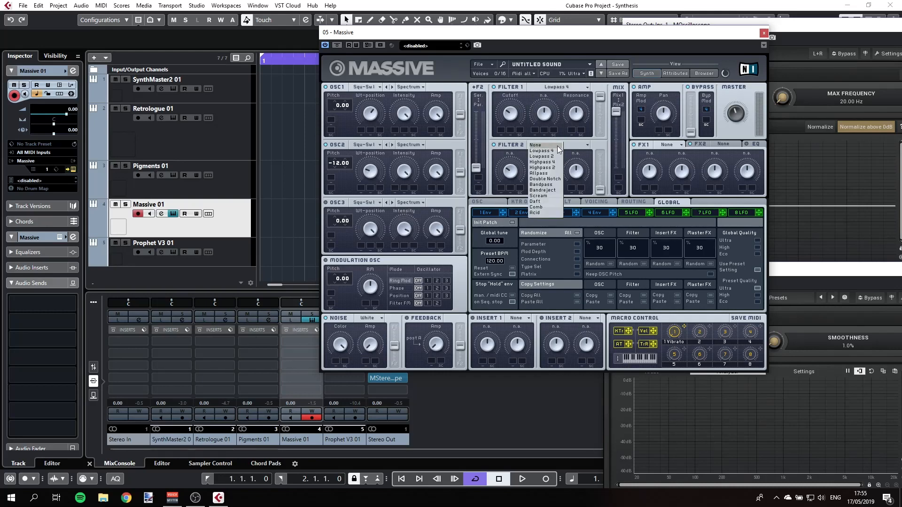
click(554, 156)
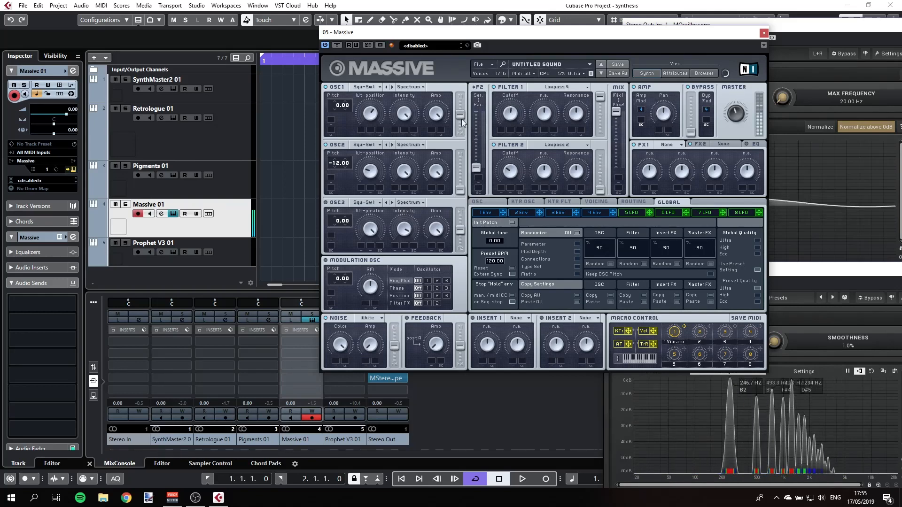
Step: Route OSC1 to Filter 1 and OSC2 towards Filter 2, and shift the filter routing from serial towards parallel
drag(460, 115, 465, 95)
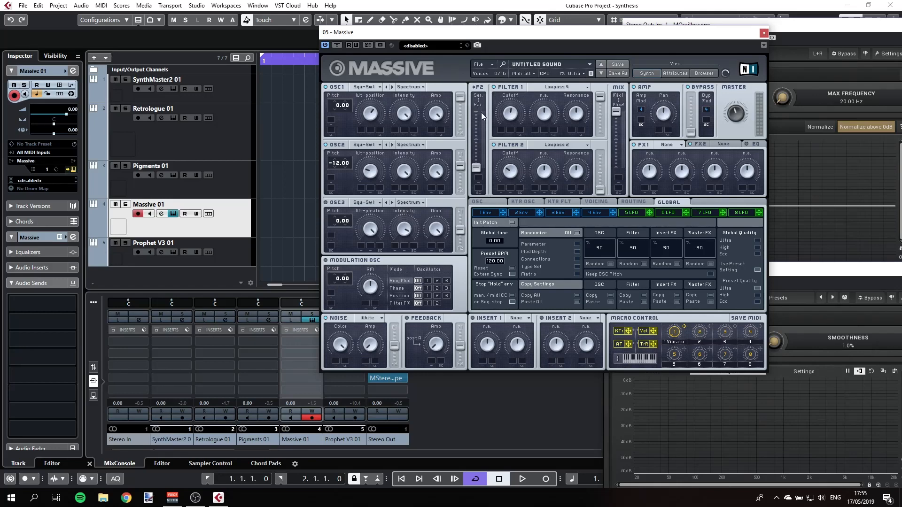
drag(476, 167, 473, 137)
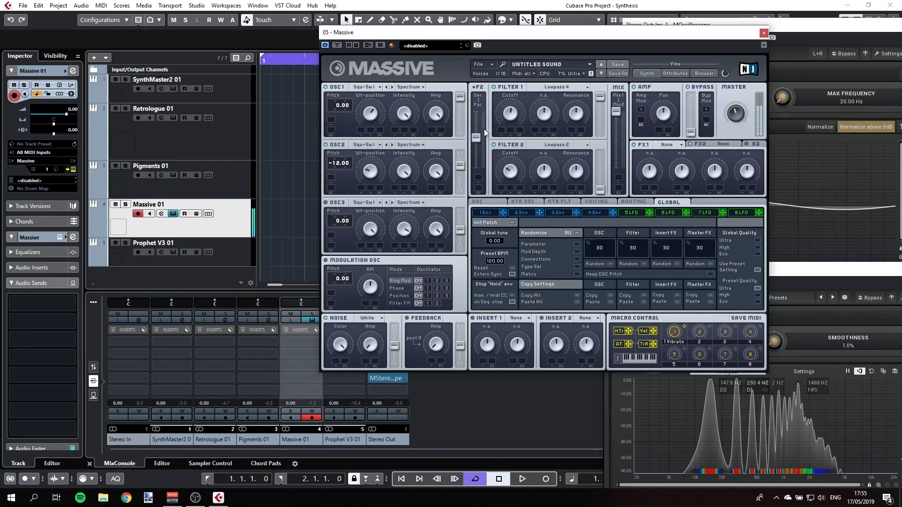
drag(483, 129, 461, 198)
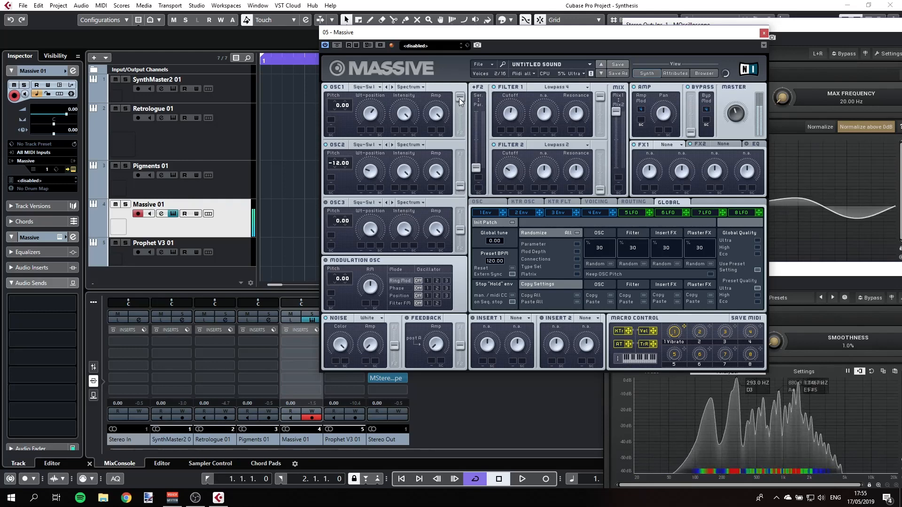
mouse_move(460, 98)
mouse_down()
mouse_move(457, 127)
mouse_move(460, 94)
mouse_up()
drag(476, 167, 478, 132)
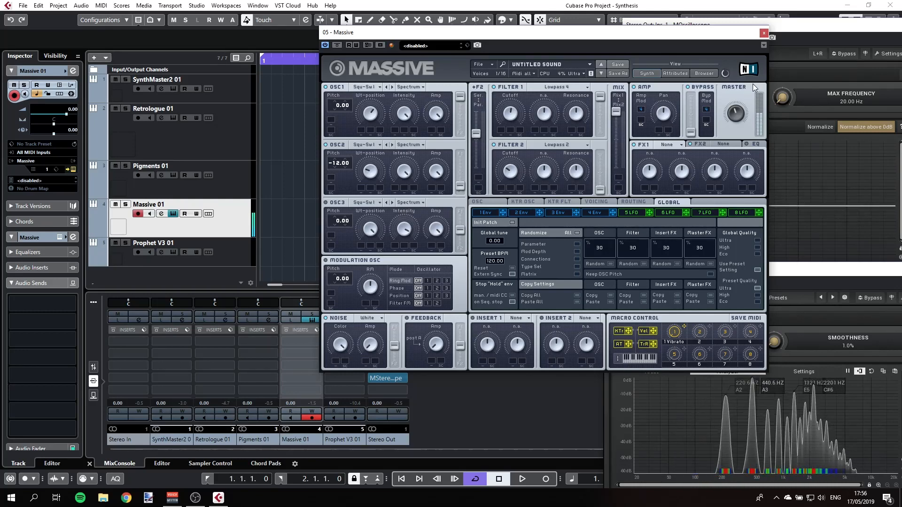
Step: Close Massive, switch to the SynthMaster2 instrument, and enable Osc2 in Layer 1
click(763, 33)
click(238, 94)
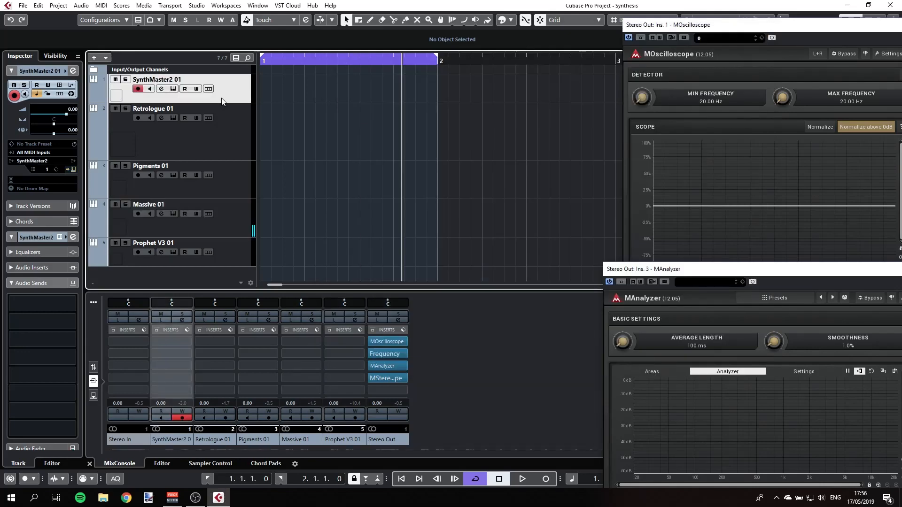
click(173, 89)
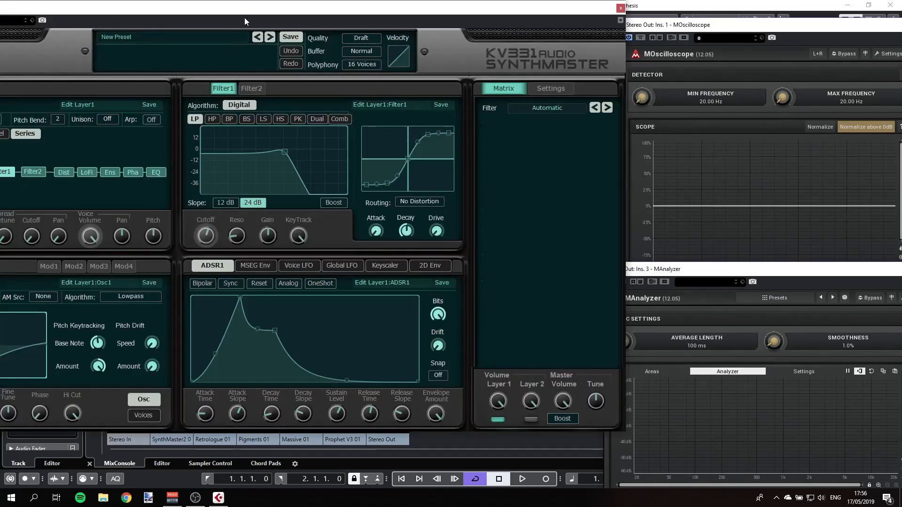
drag(249, 13, 443, 7)
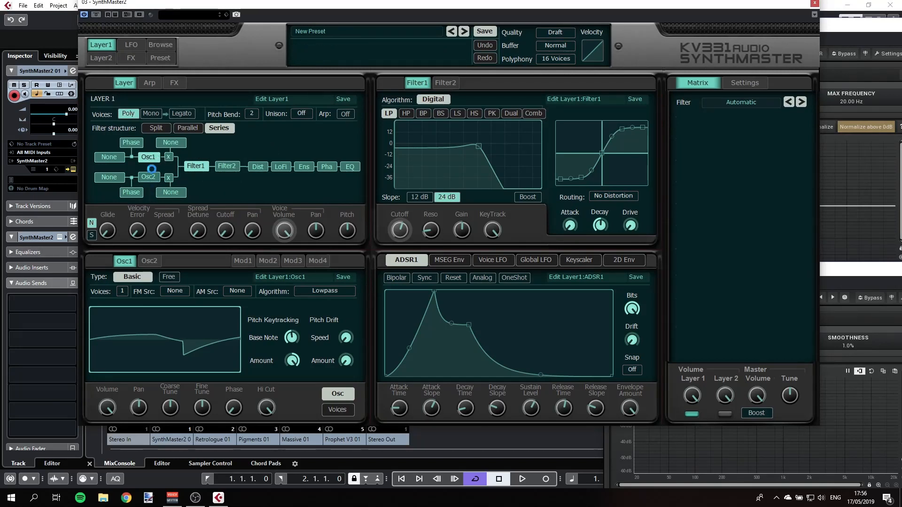
click(151, 178)
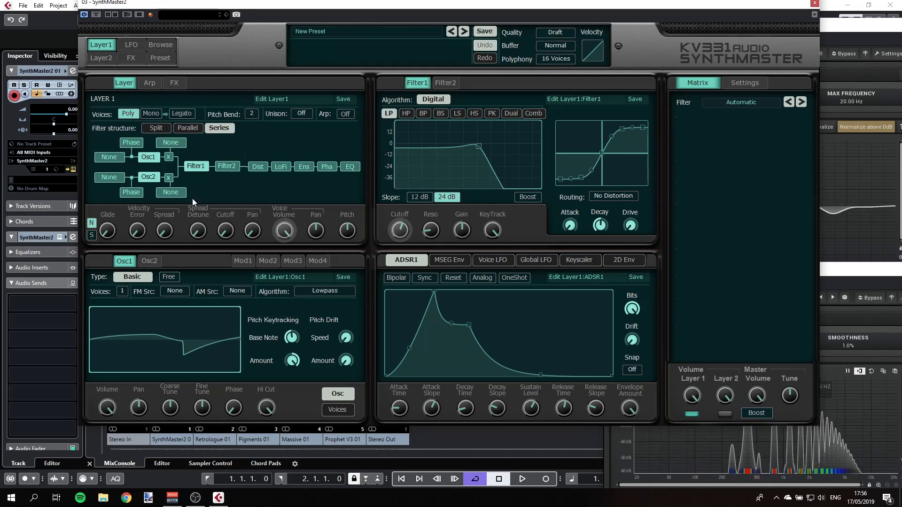
Step: Set Osc2's waveform to a sine and lower its coarse tune to about -1 octave -1 semitone
click(155, 261)
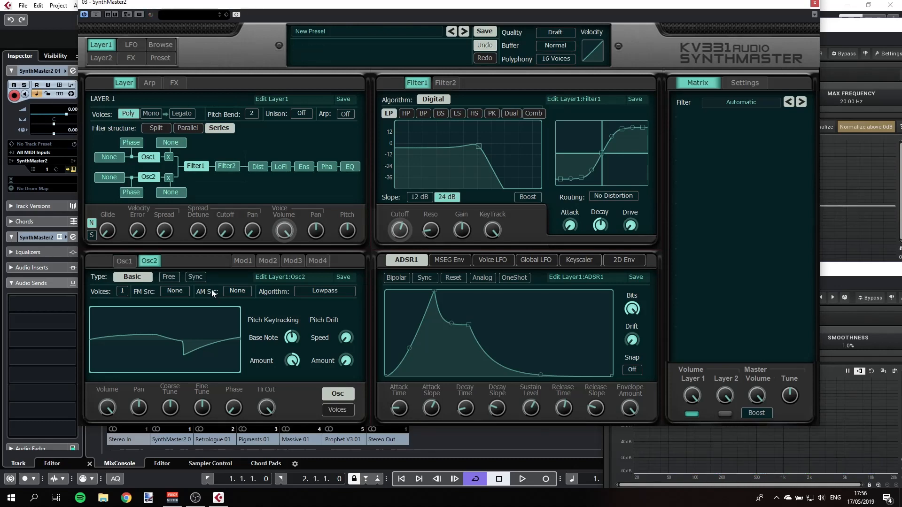
click(220, 315)
click(222, 314)
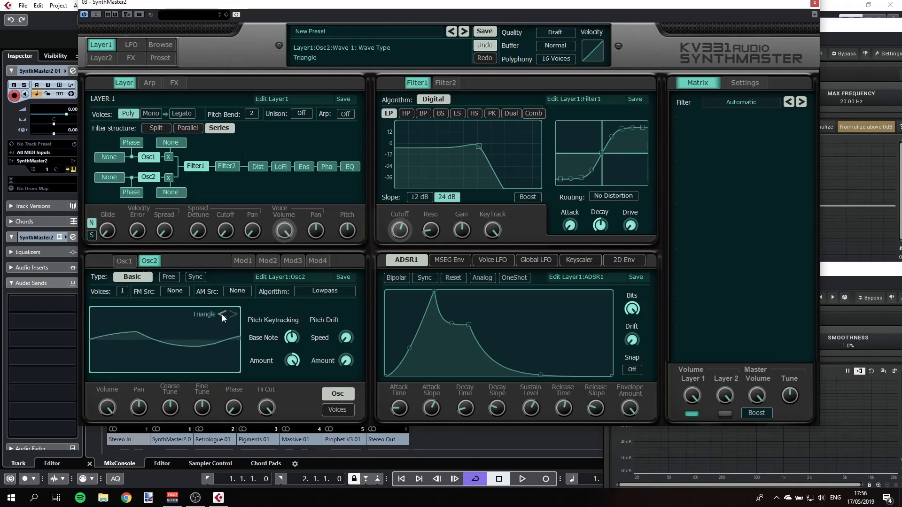
click(222, 314)
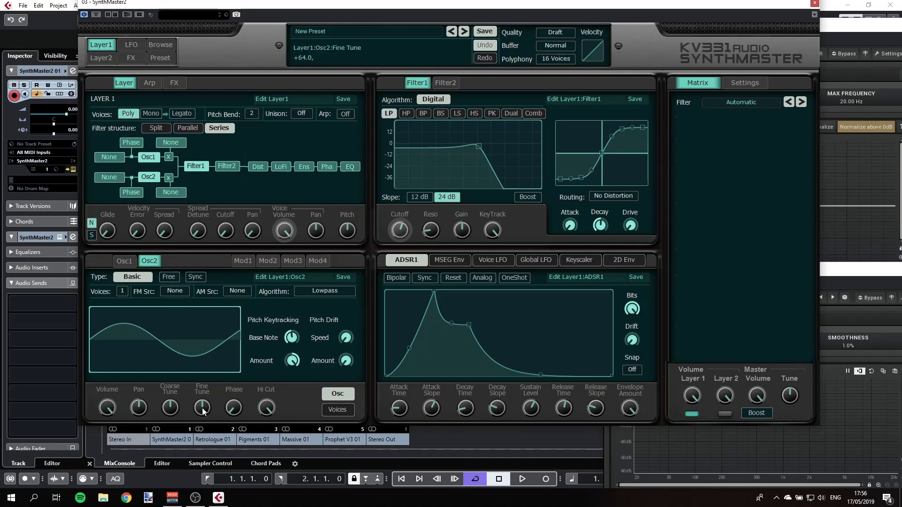
click(168, 408)
drag(171, 422, 173, 427)
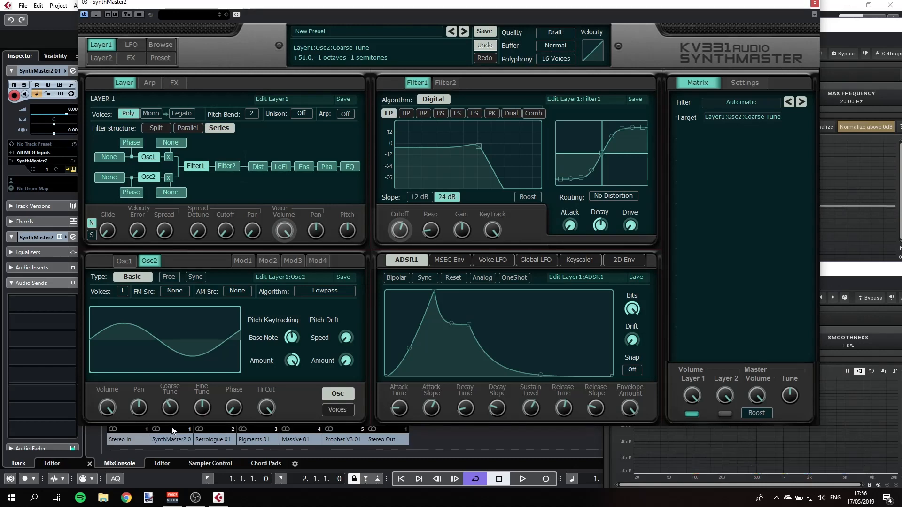
Step: Change Osc2's waveform to Square and check its volume
mouse_move(224, 330)
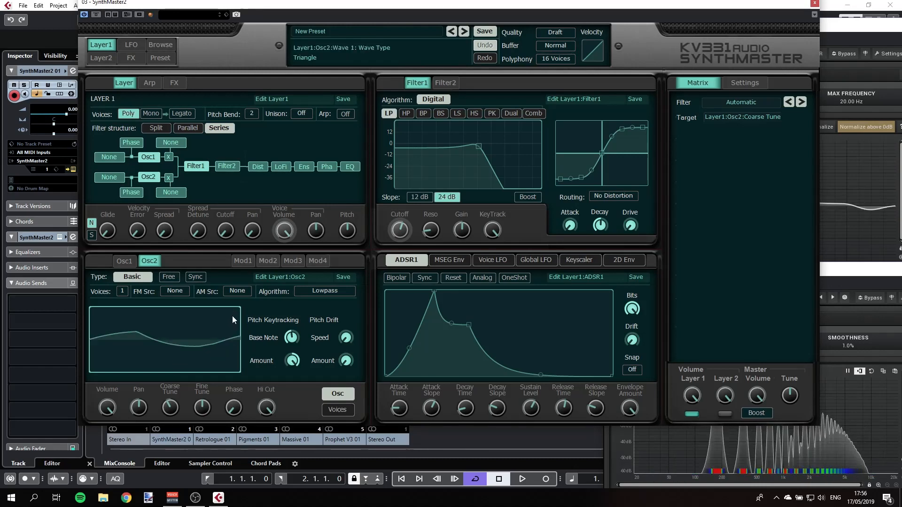
click(232, 316)
mouse_move(110, 406)
mouse_down()
mouse_move(99, 444)
mouse_move(95, 397)
mouse_up()
mouse_move(190, 307)
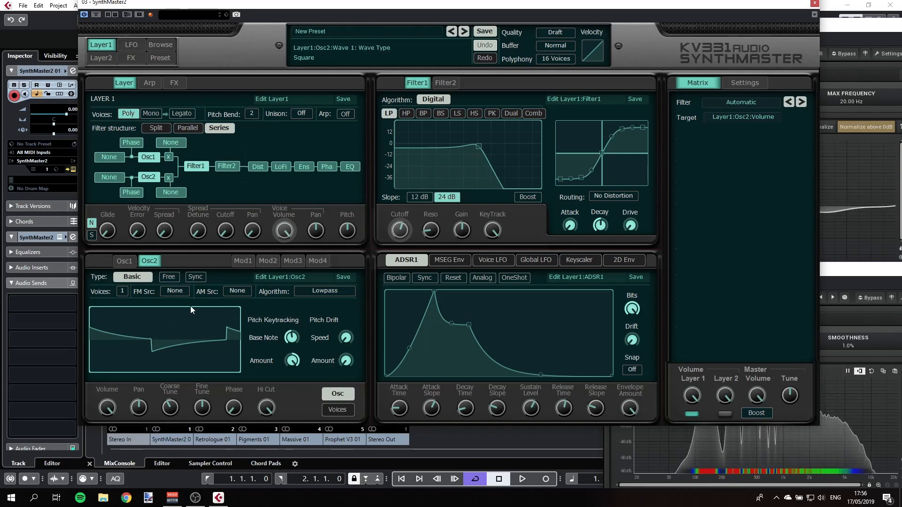
Step: Enable Filter2 in series after Filter1 and slightly raise its resonance
click(133, 260)
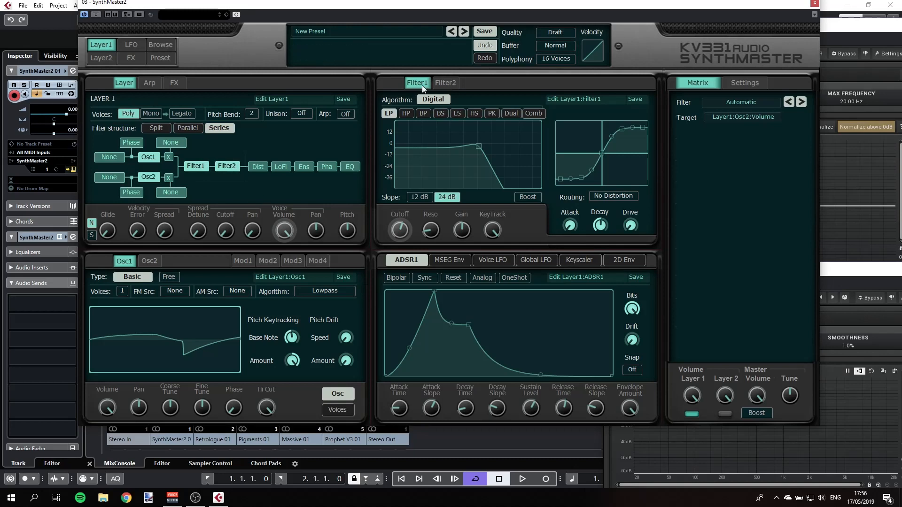
click(445, 83)
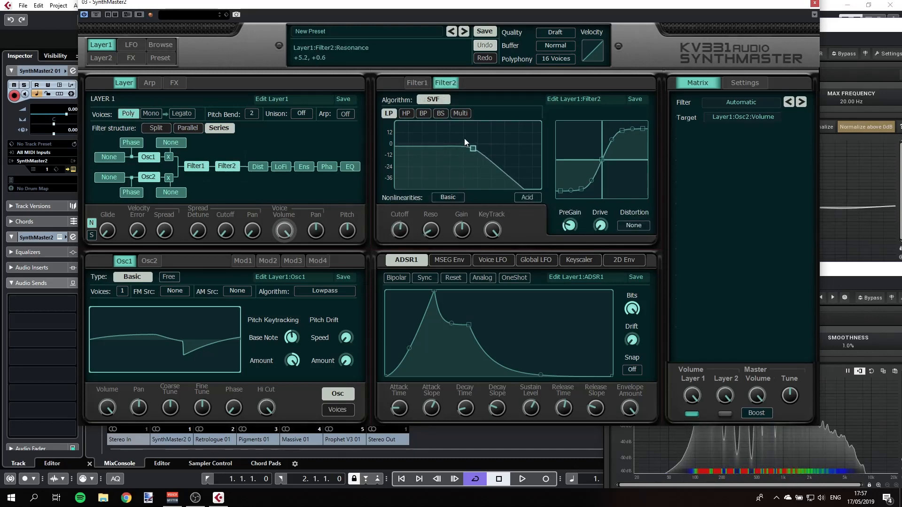
drag(464, 138, 466, 134)
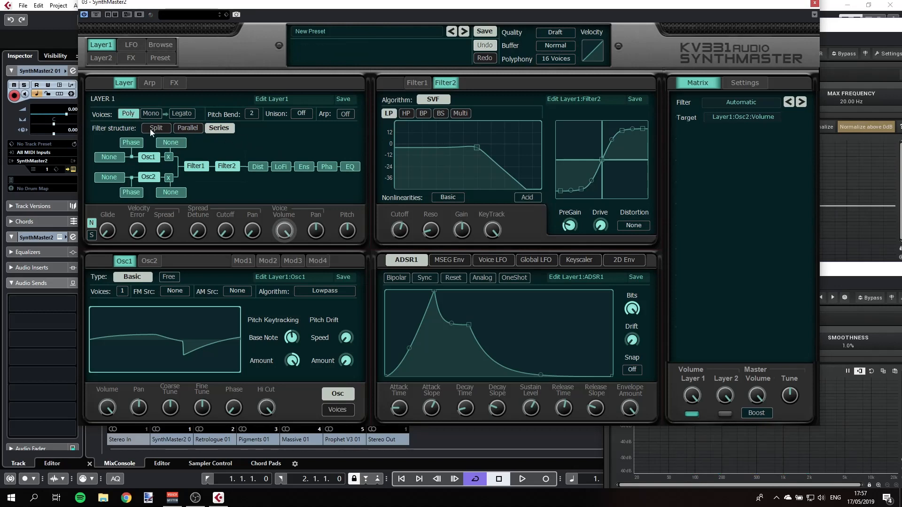
Step: Switch the filter structure to Parallel and on to Split, lowering Filter2's cutoff and raising Filter1's cutoff
click(187, 128)
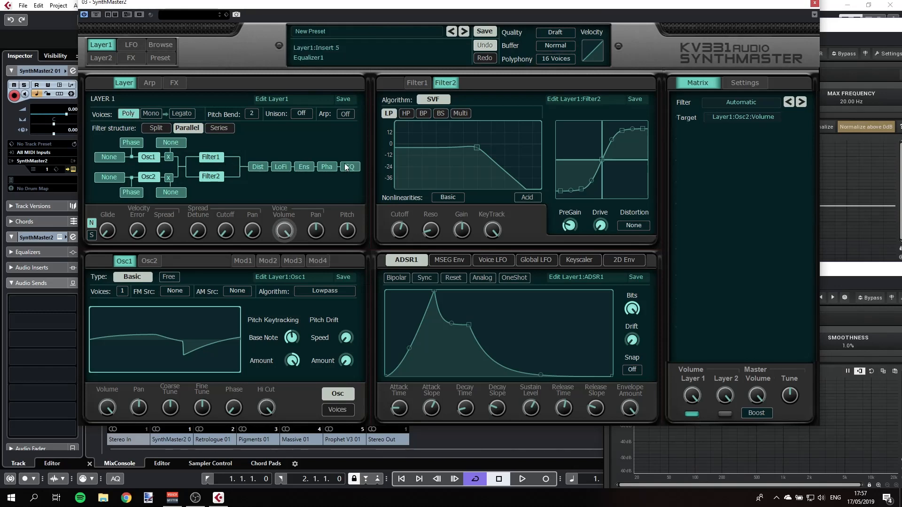
click(157, 128)
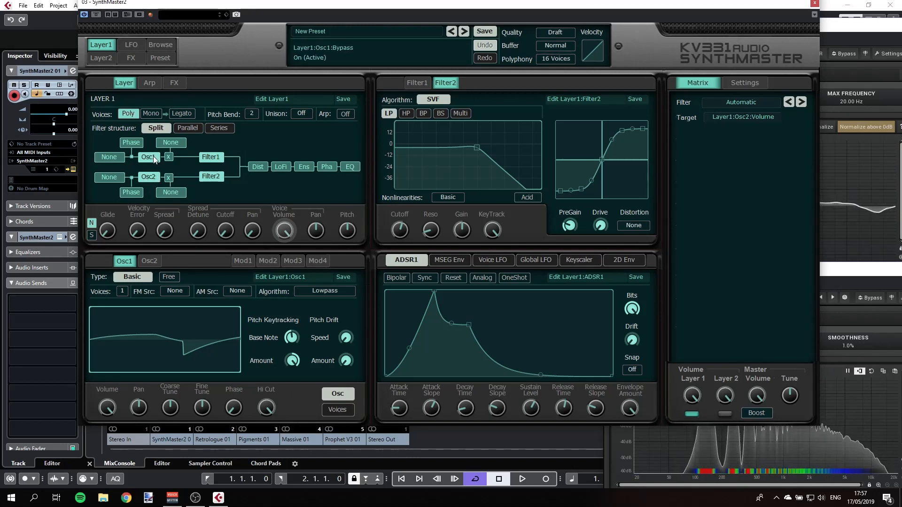
drag(474, 149, 425, 143)
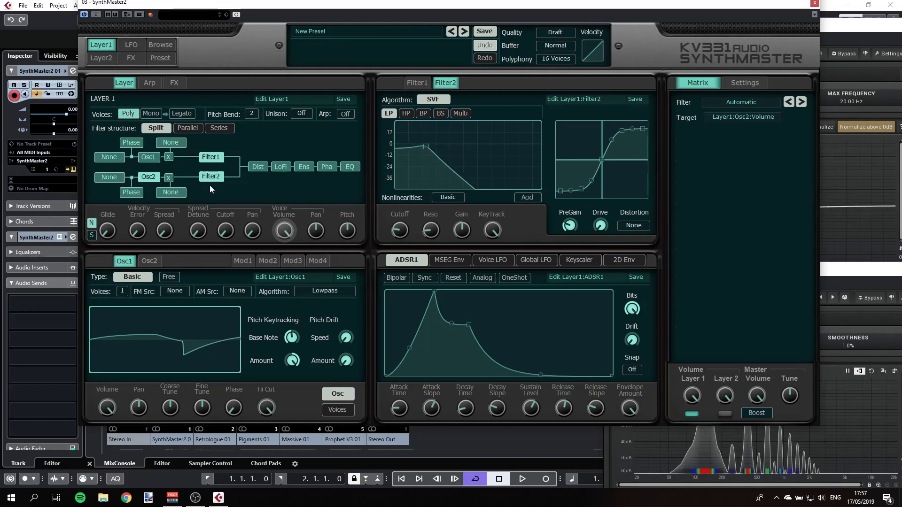
mouse_move(427, 146)
mouse_down()
mouse_move(415, 145)
mouse_move(429, 146)
mouse_up()
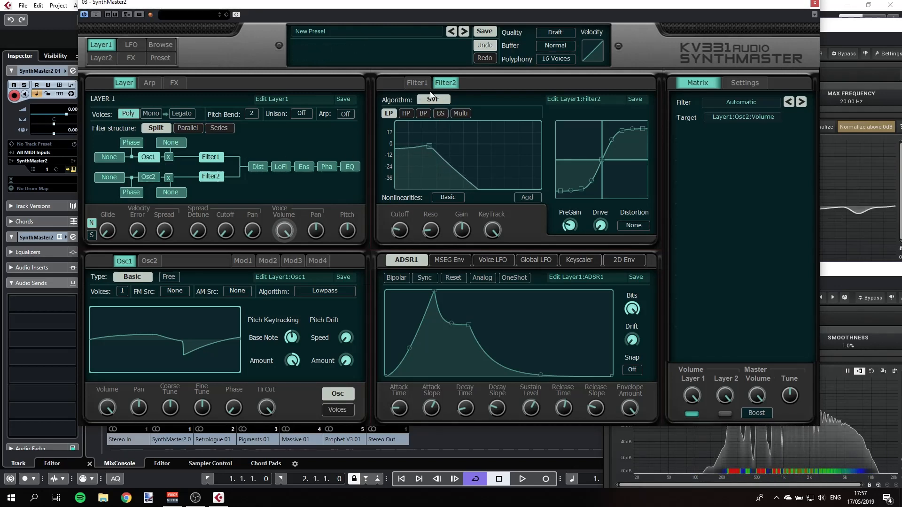
click(418, 83)
mouse_move(480, 145)
mouse_down()
mouse_move(432, 143)
mouse_move(496, 148)
mouse_up()
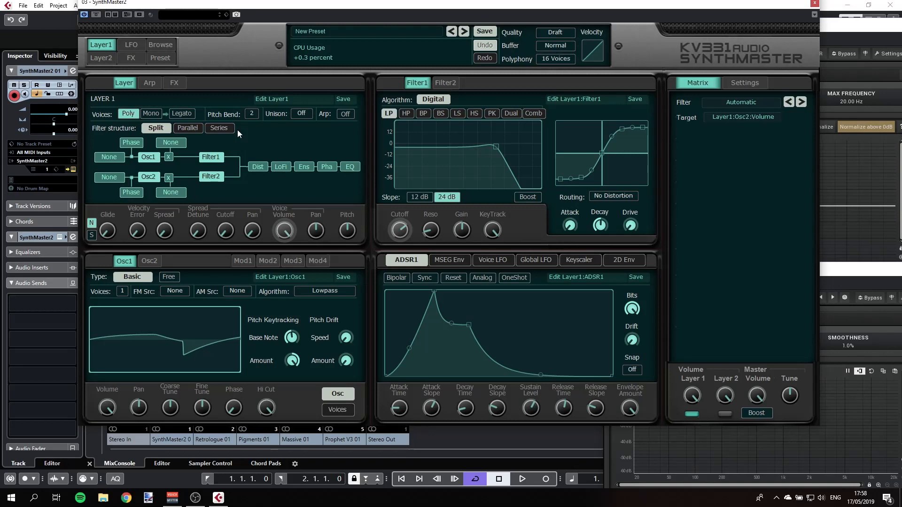
Step: Enable the EQ insert in Layer 1, view the layer's effects page, and return to the layer routing
click(351, 167)
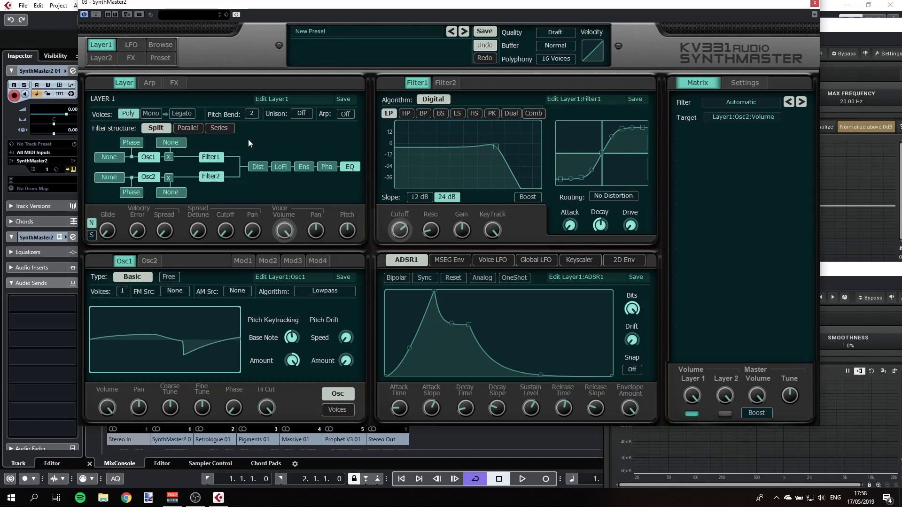
click(174, 82)
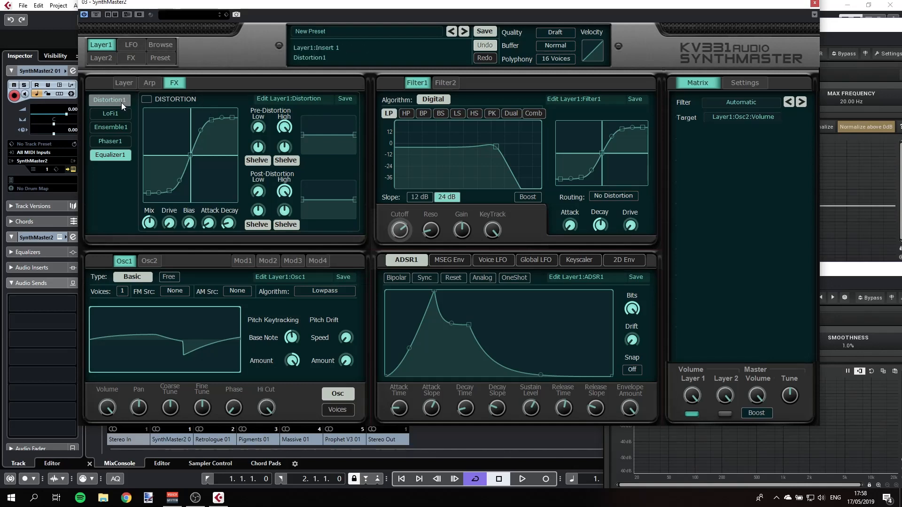
click(120, 82)
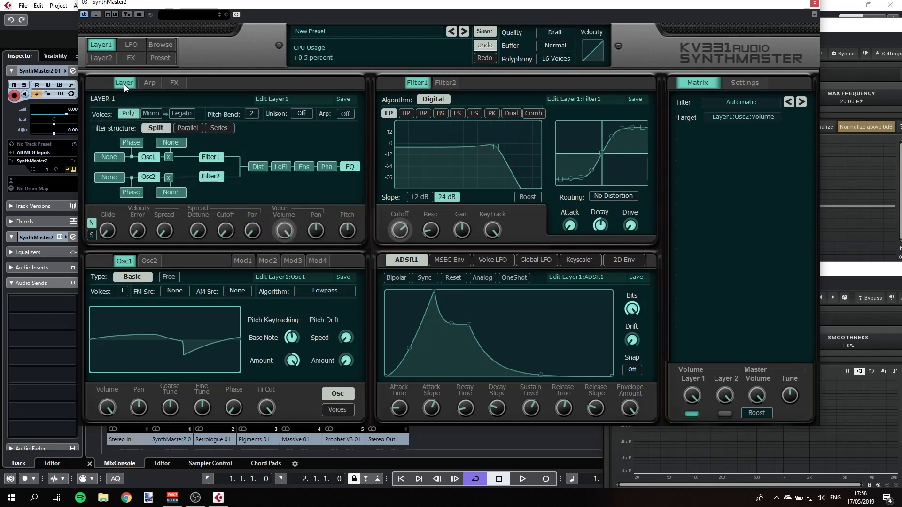
Step: Toggle Layer 1's EQ insert off and back on, and open Layer 1's insert effects from the global FX page
click(349, 168)
click(349, 167)
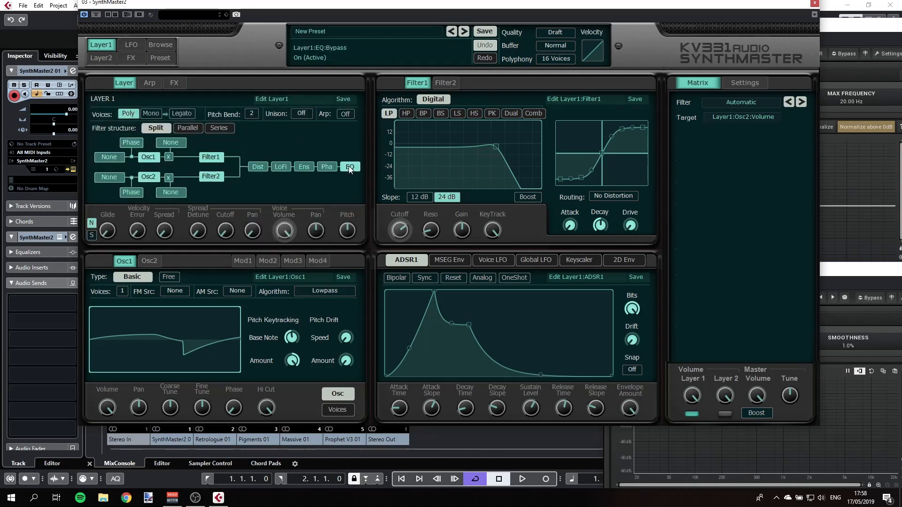
click(131, 58)
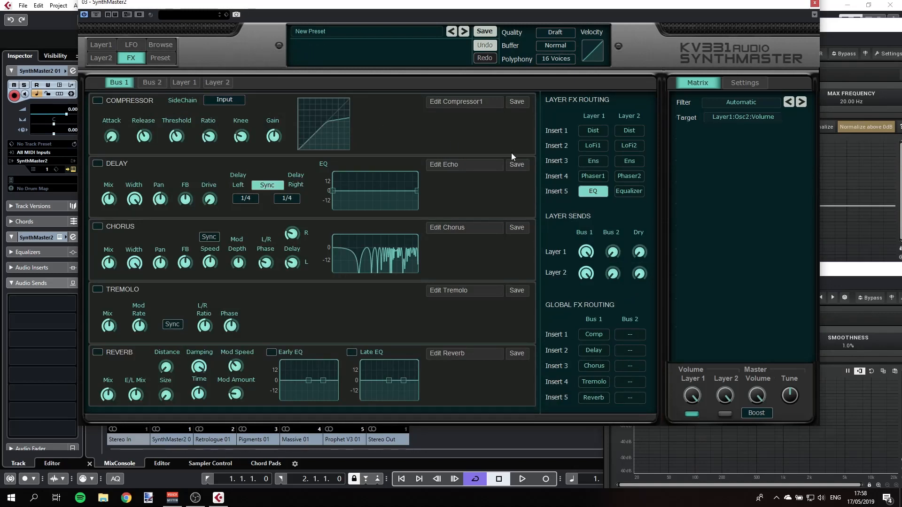
click(154, 79)
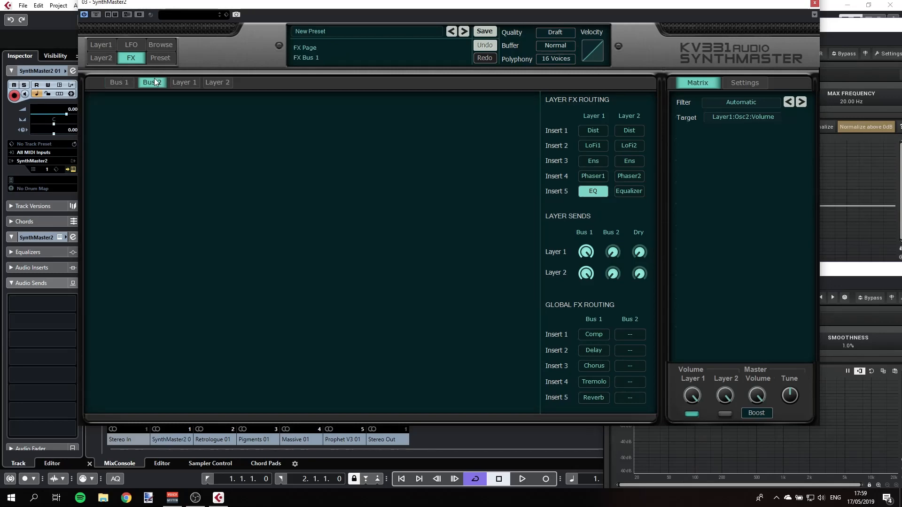
click(196, 82)
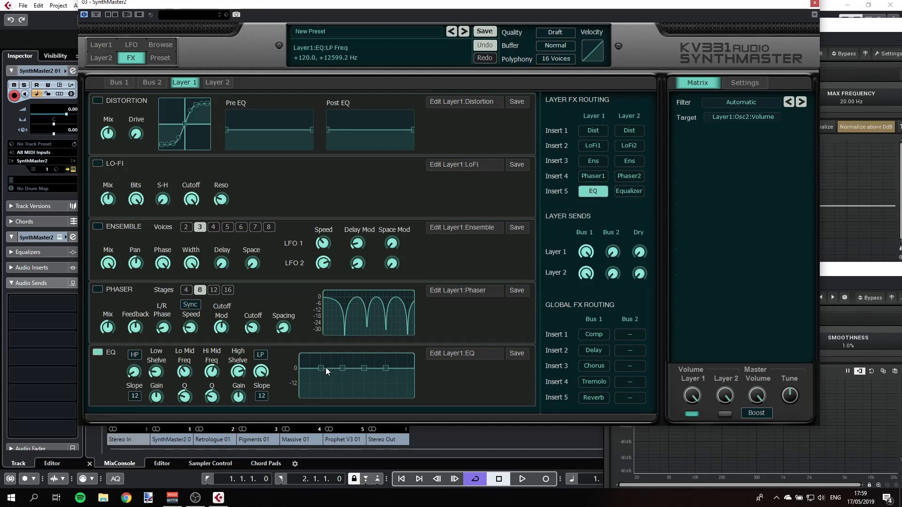
Step: Shape Layer 1's EQ by cutting the low shelf about 24 dB, lowering the high shelf, and sweeping the hi-mid band from cut to boost
drag(320, 368, 317, 447)
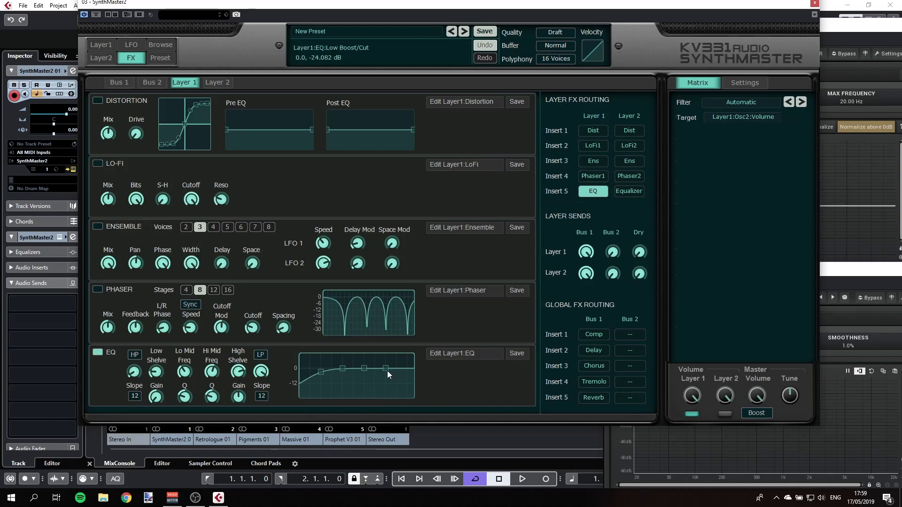
drag(388, 371, 357, 402)
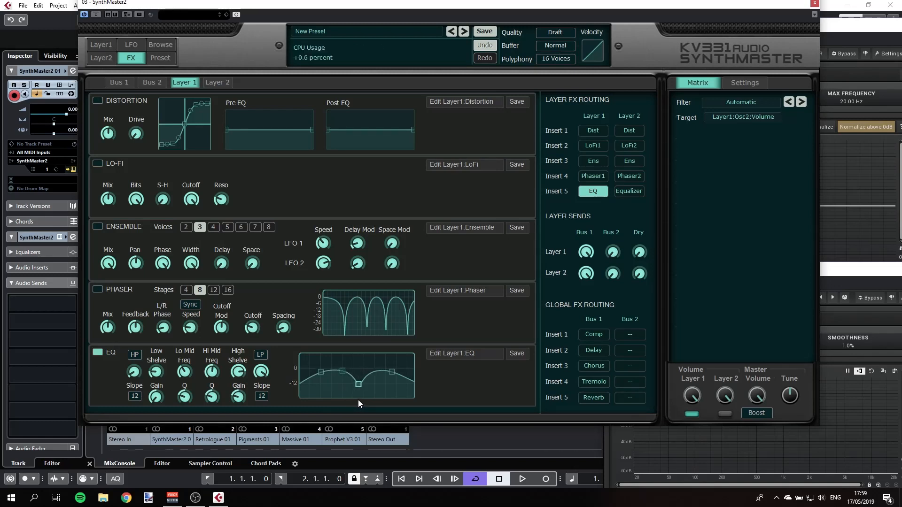
drag(358, 397, 370, 340)
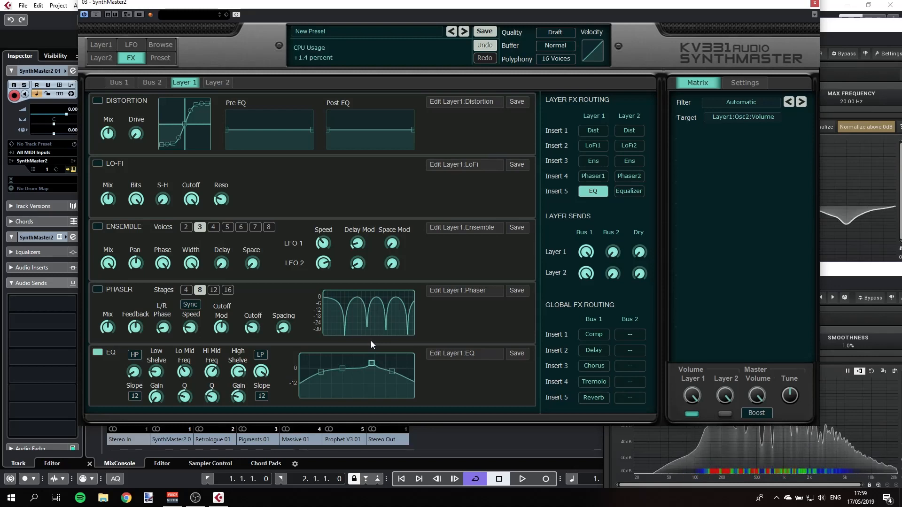
Step: Raise the EQ's high shelf to nearly flat, move the low shelf to a lower frequency, and return to the layer routing
drag(388, 373, 393, 341)
mouse_move(319, 372)
mouse_down()
mouse_move(397, 385)
mouse_move(306, 370)
mouse_up()
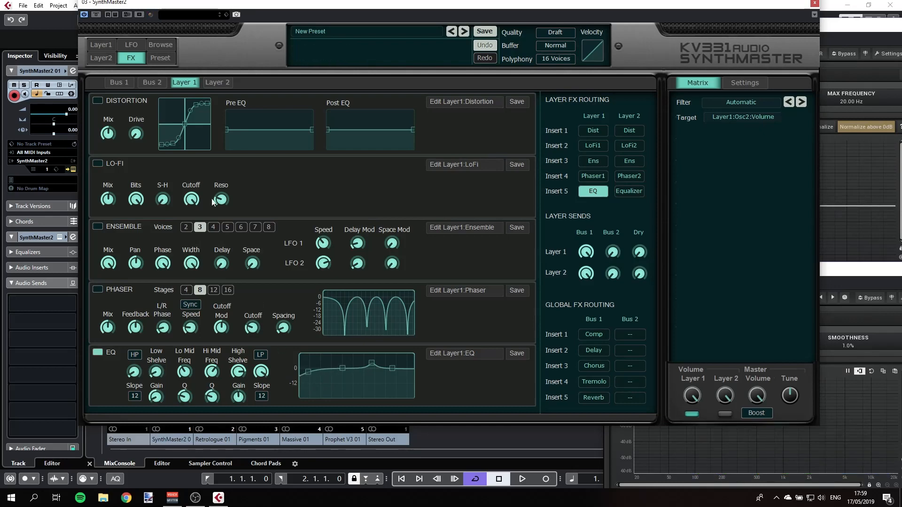
click(109, 57)
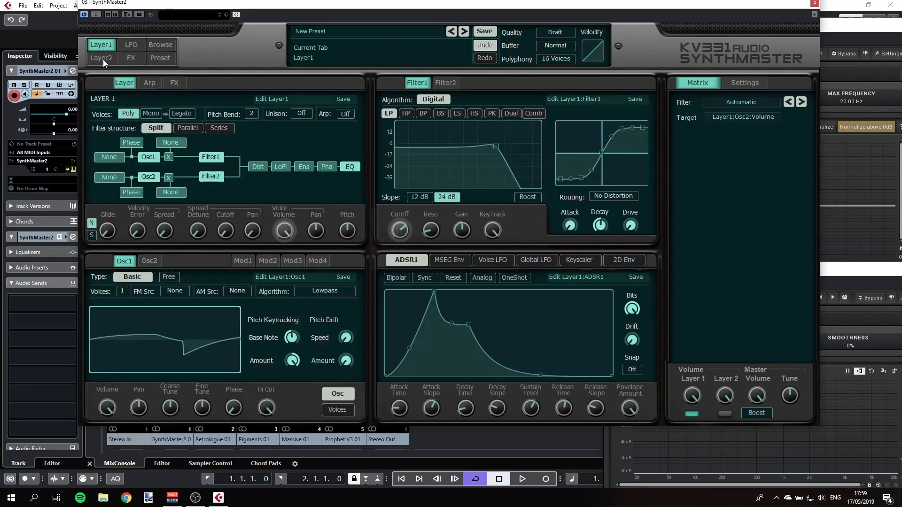